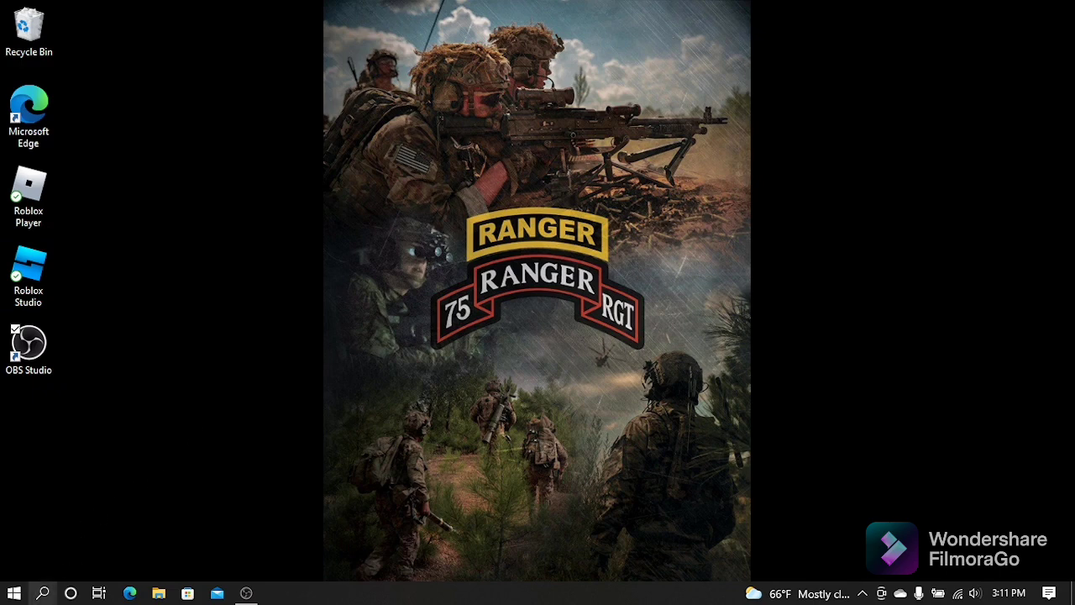
# - Open Windows Security from the system search and move its window toward the middle of the desktop
pyautogui.click(43, 593)
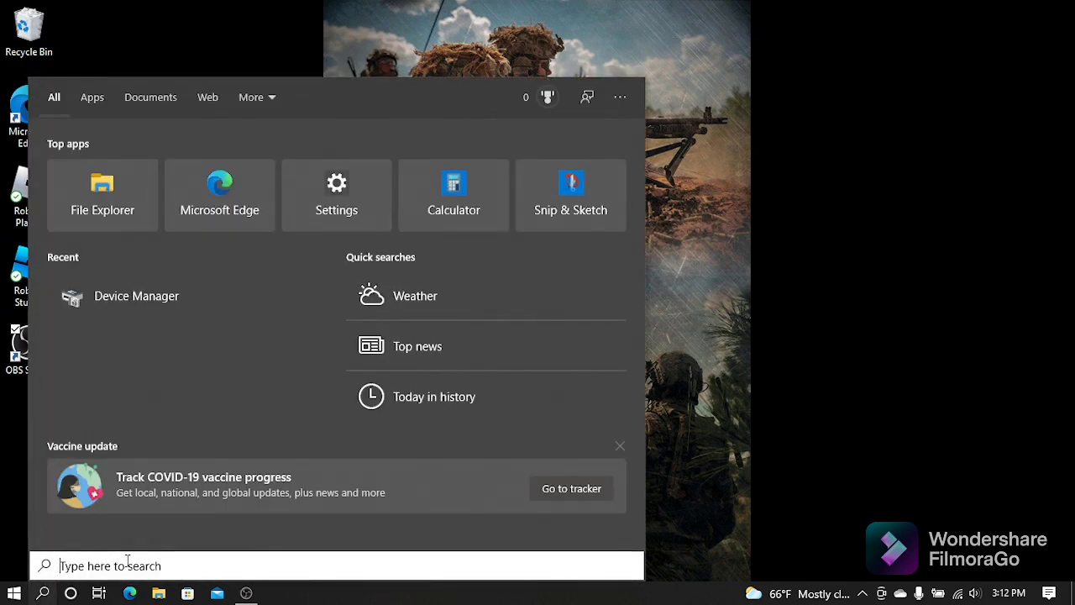
pyautogui.write('W')
pyautogui.click(278, 180)
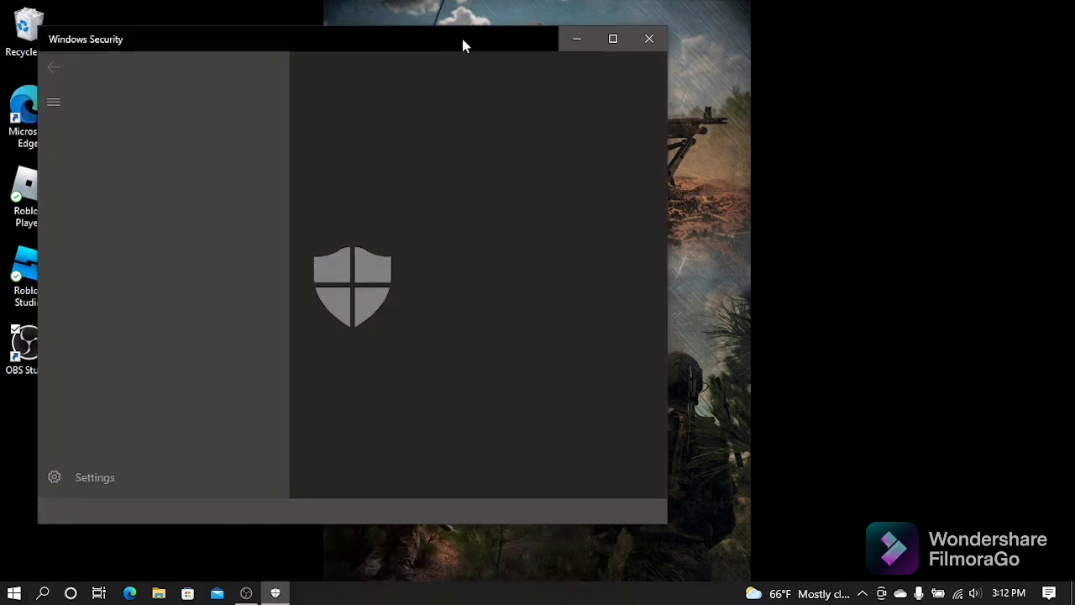
pyautogui.moveTo(463, 41); pyautogui.dragTo(598, 31)
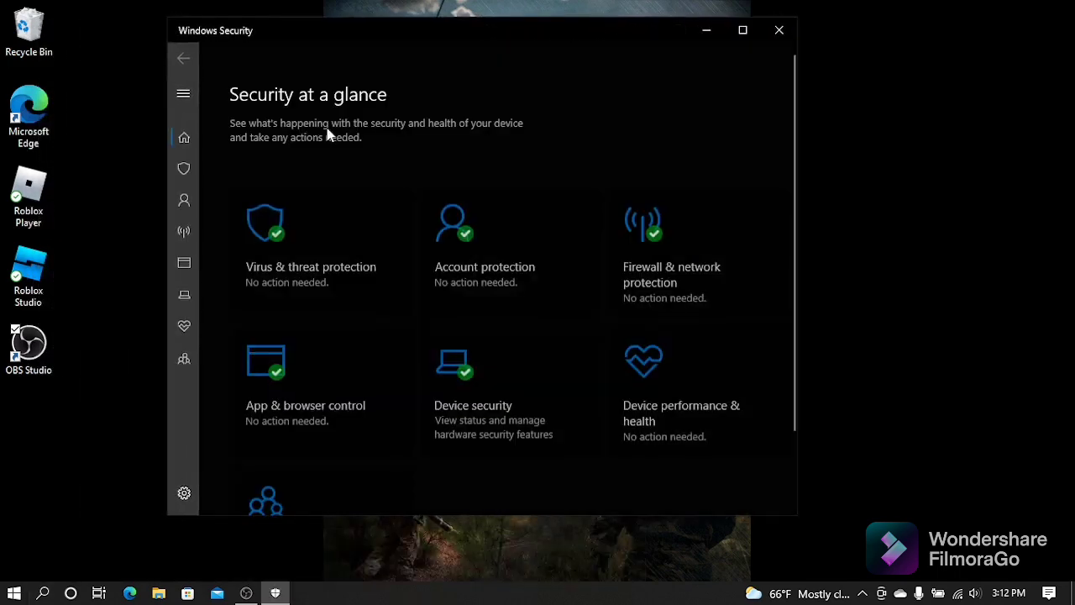
# - Turn off Real-time protection in the Virus & threat protection settings and dismiss the resulting notification
pyautogui.click(341, 272)
pyautogui.scroll(-2, 340, 271)
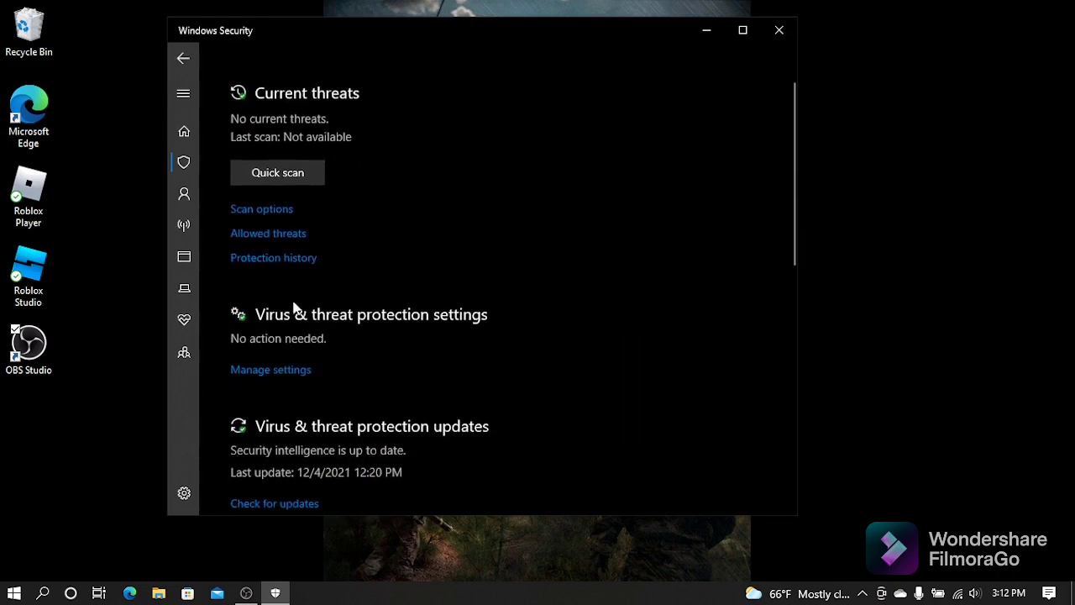
pyautogui.click(260, 378)
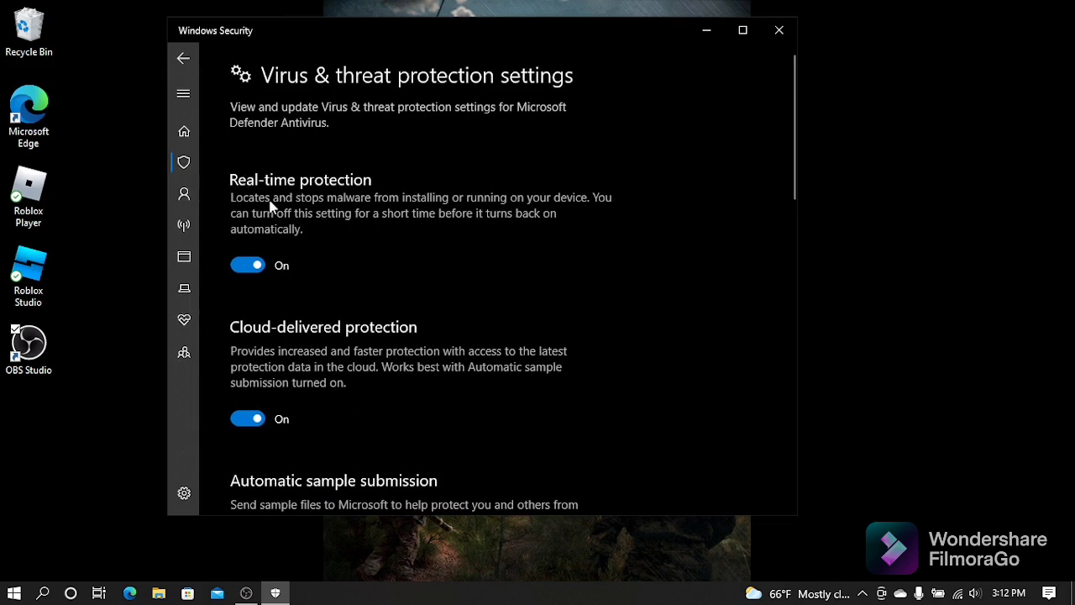
pyautogui.click(250, 267)
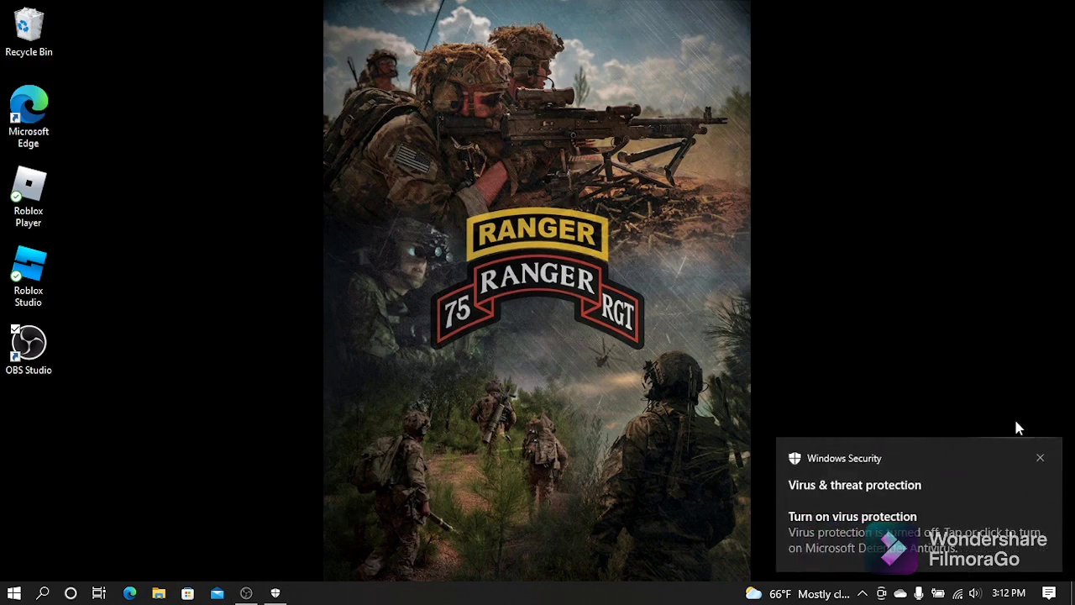
pyautogui.click(1042, 459)
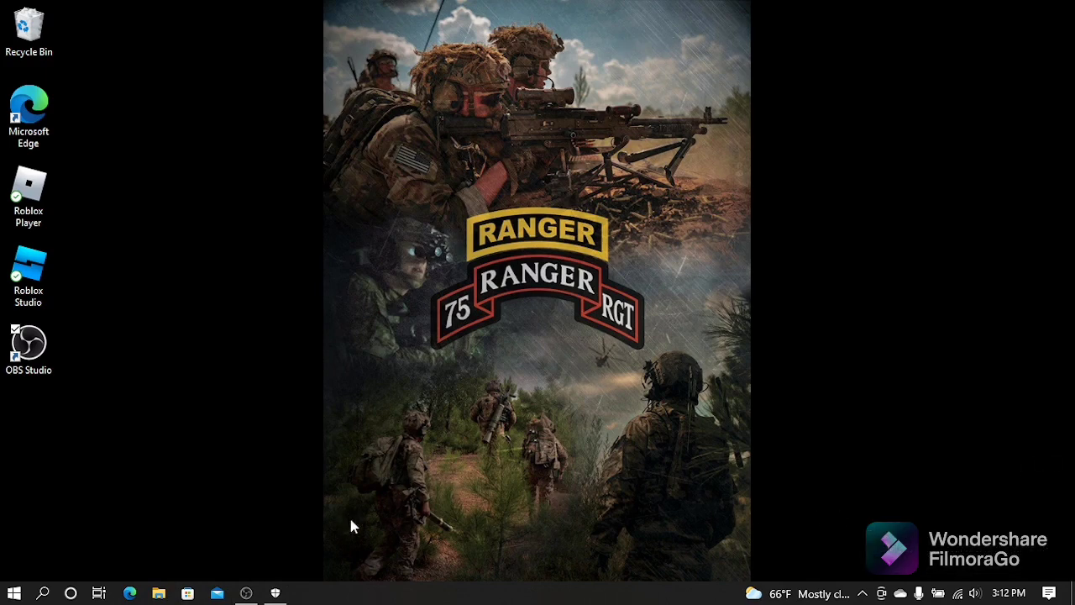
# - Go to krnl.ca in Microsoft Edge and download krnl_bootstrapper.exe
pyautogui.click(29, 346)
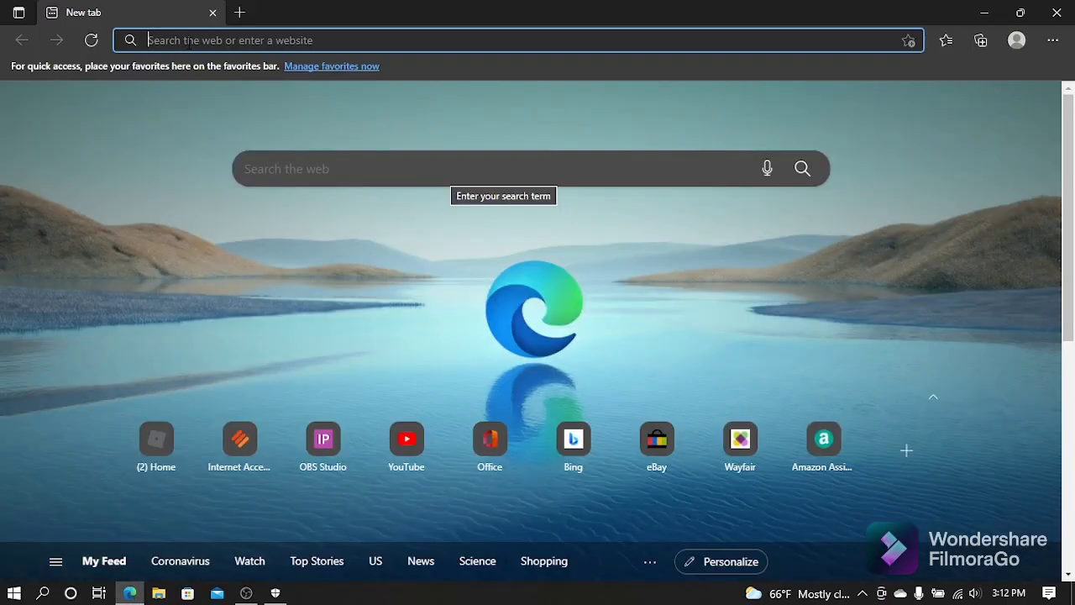
pyautogui.write('krnkl')
pyautogui.press('BackSpace')
pyautogui.press('BackSpace')
pyautogui.write('l.ca')
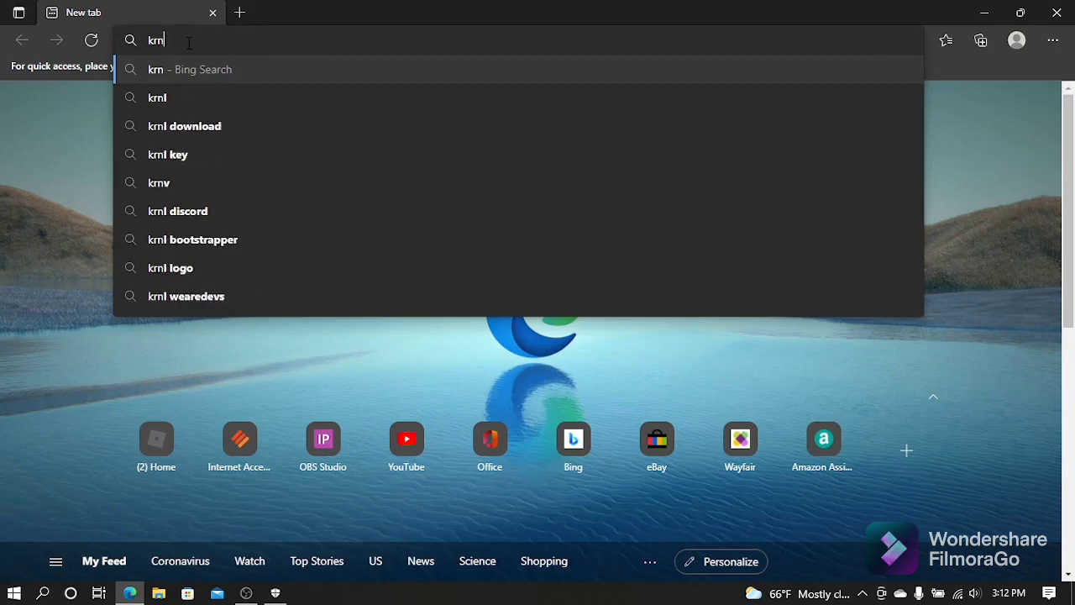
pyautogui.press('Return')
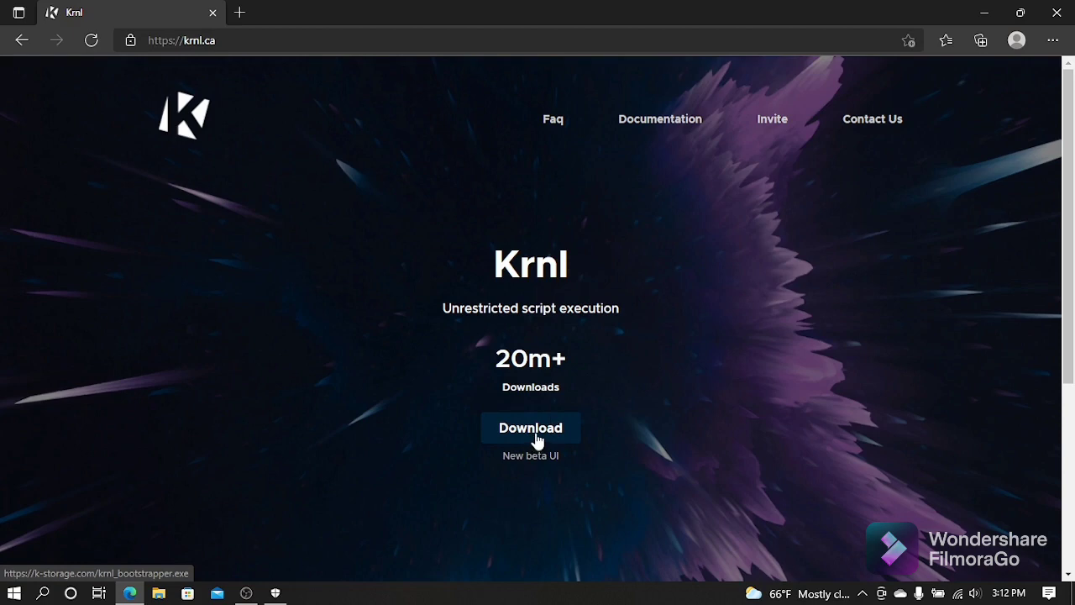
pyautogui.click(537, 440)
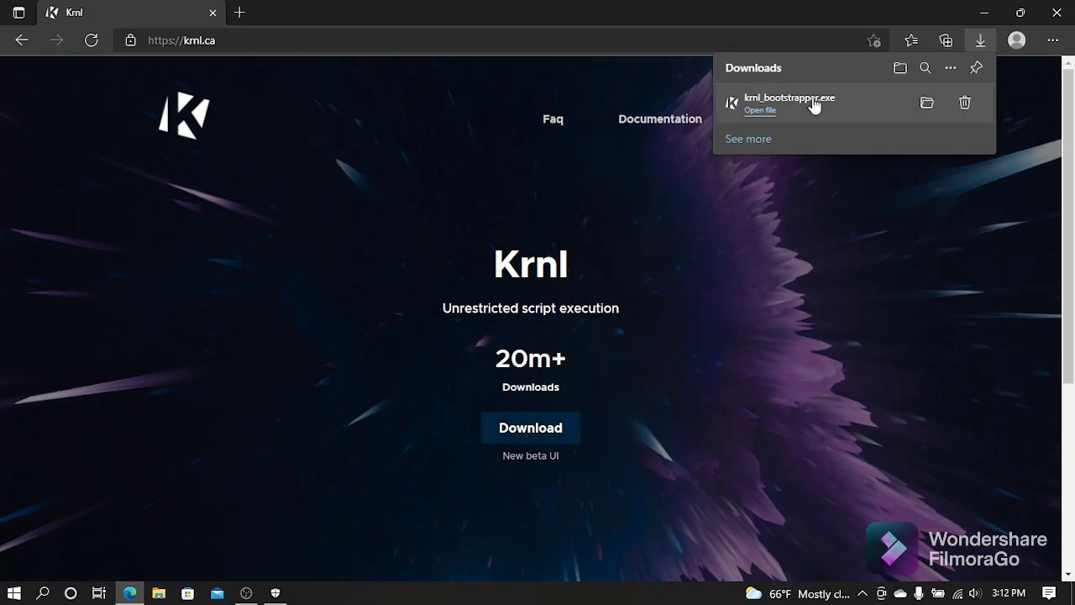
# - Shrink the browser window, place the downloaded krnl_bootstrapper.exe on the desktop, and minimize the browser
pyautogui.click(1020, 13)
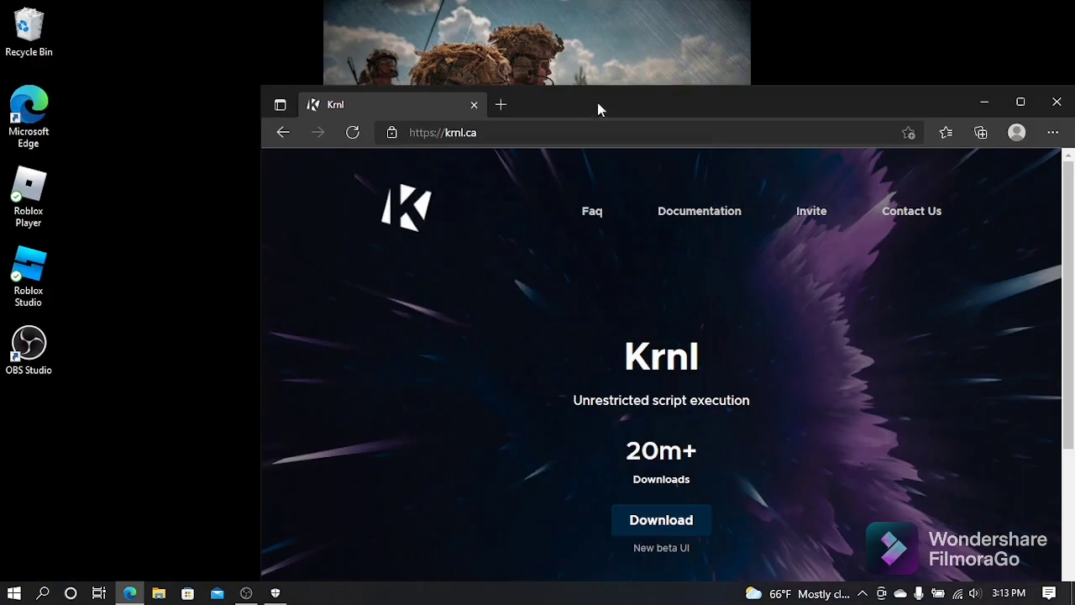
pyautogui.moveTo(600, 110); pyautogui.dragTo(605, 322)
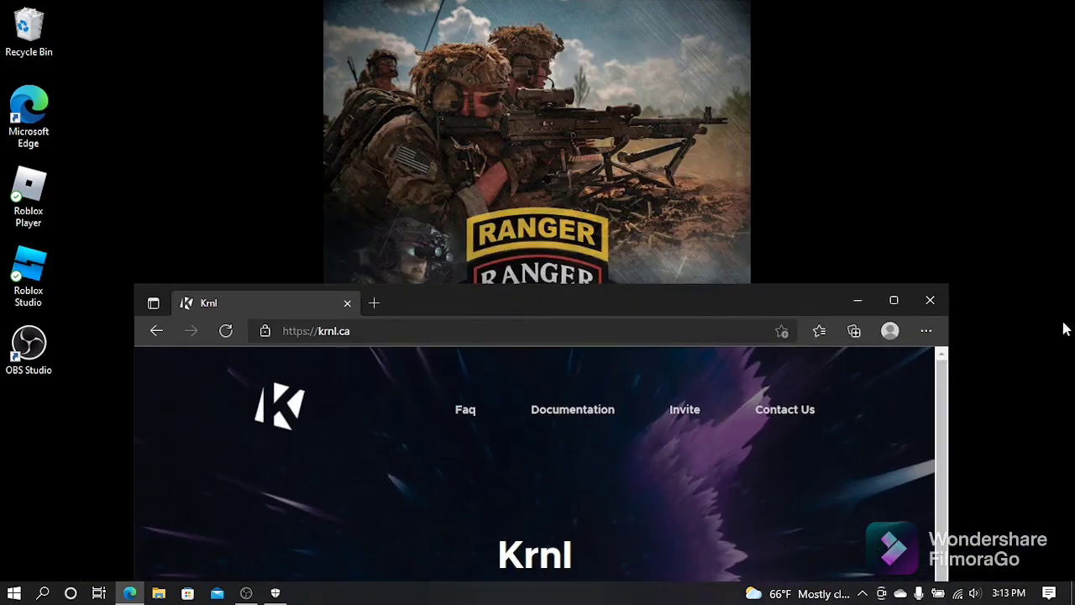
pyautogui.click(925, 332)
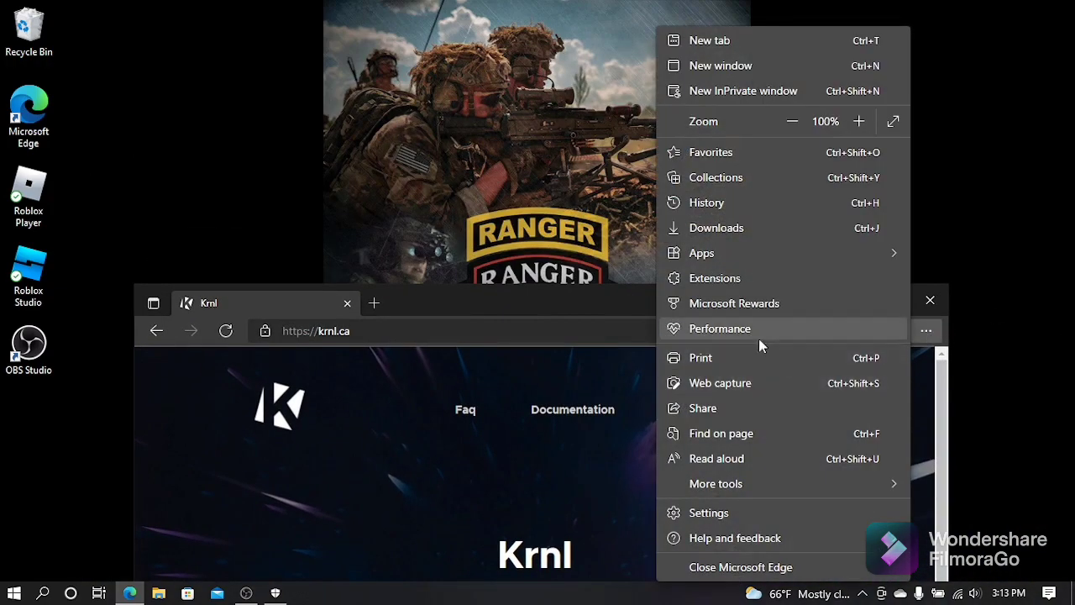
pyautogui.click(719, 225)
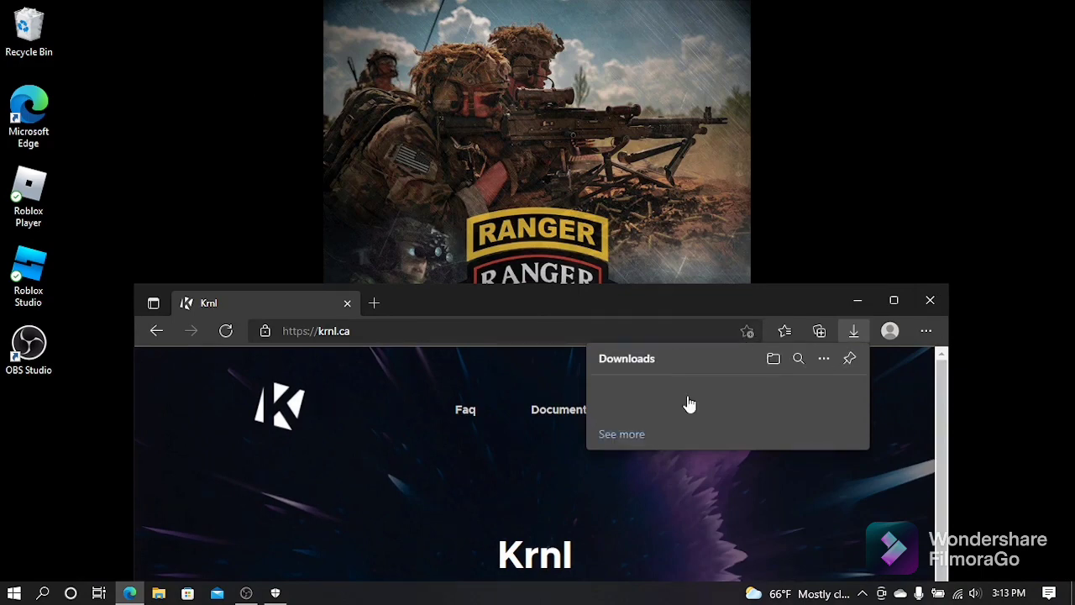
pyautogui.moveTo(687, 384); pyautogui.dragTo(168, 159)
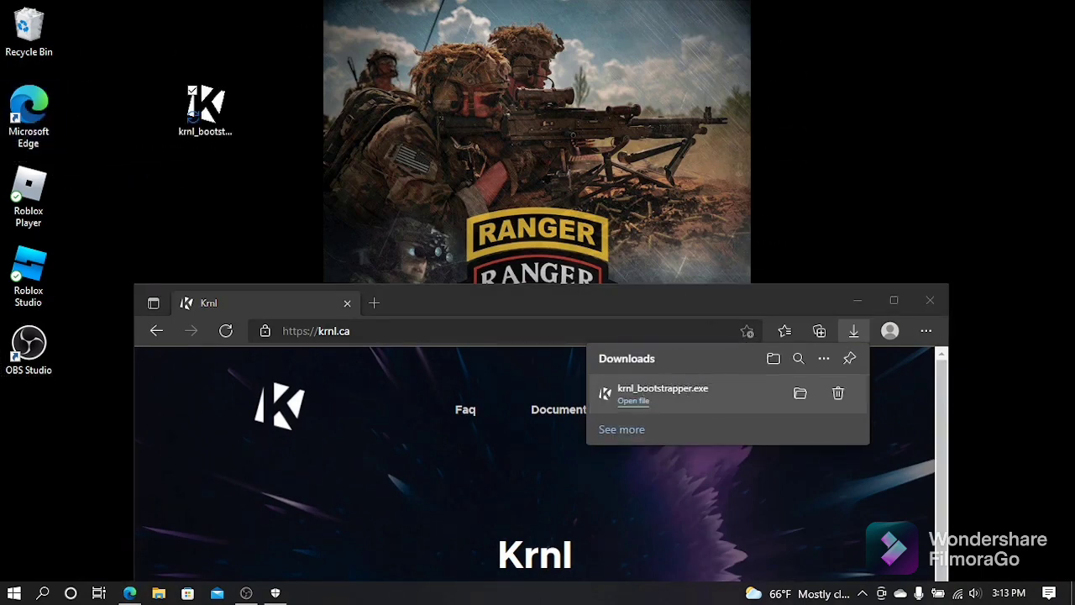
pyautogui.click(858, 302)
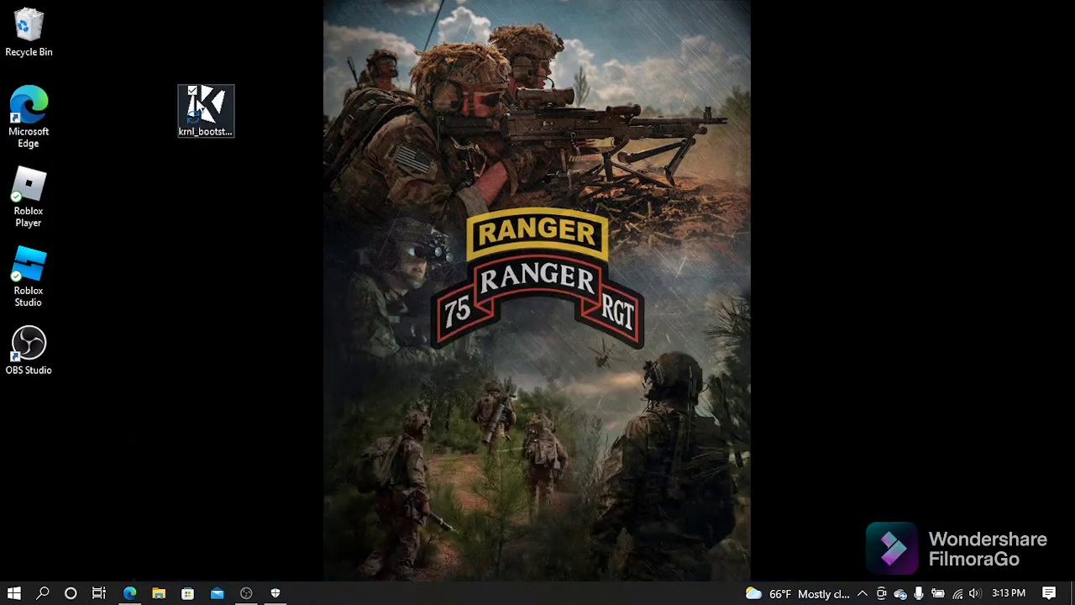
# - Position the krnl_bootstrapper icon beside OBS Studio, keeping Roblox Studio in its original place, and run the bootstrapper
pyautogui.moveTo(205, 110); pyautogui.dragTo(116, 270)
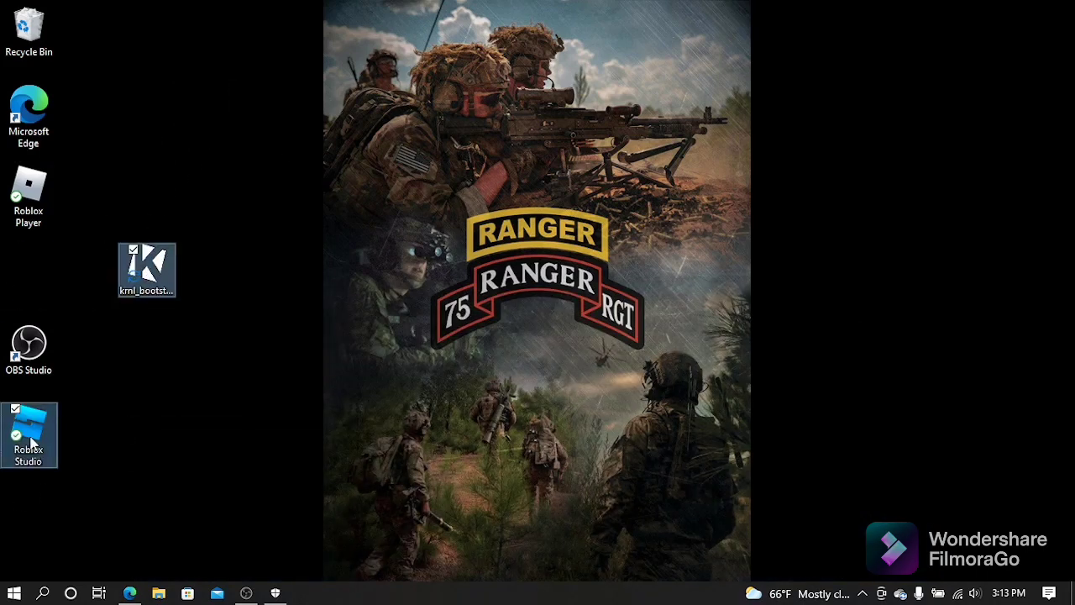
pyautogui.moveTo(30, 436); pyautogui.dragTo(18, 257)
pyautogui.click(304, 299)
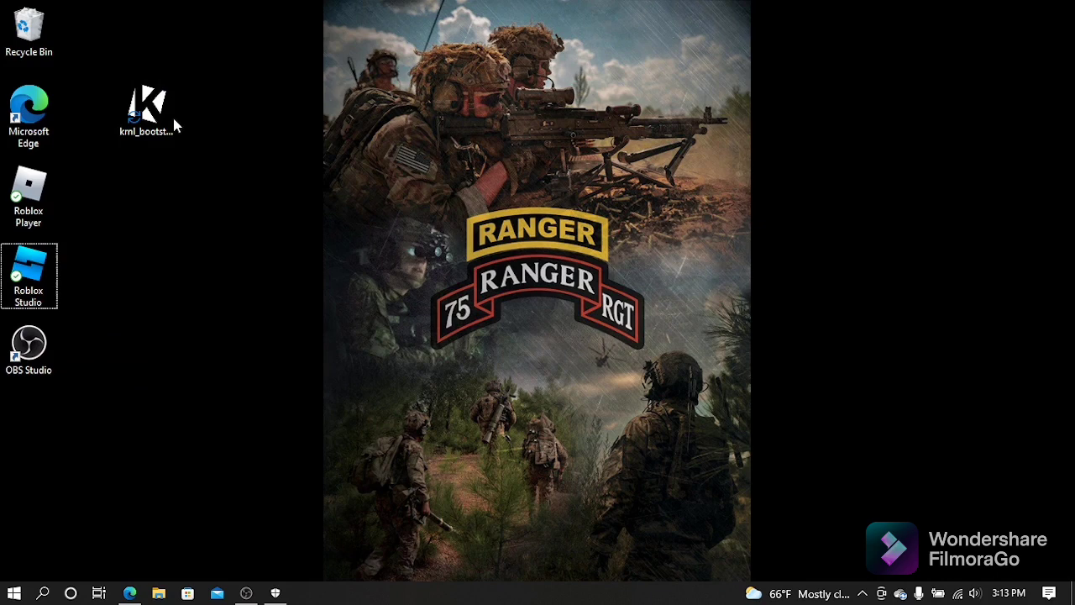
pyautogui.moveTo(173, 107); pyautogui.dragTo(112, 337)
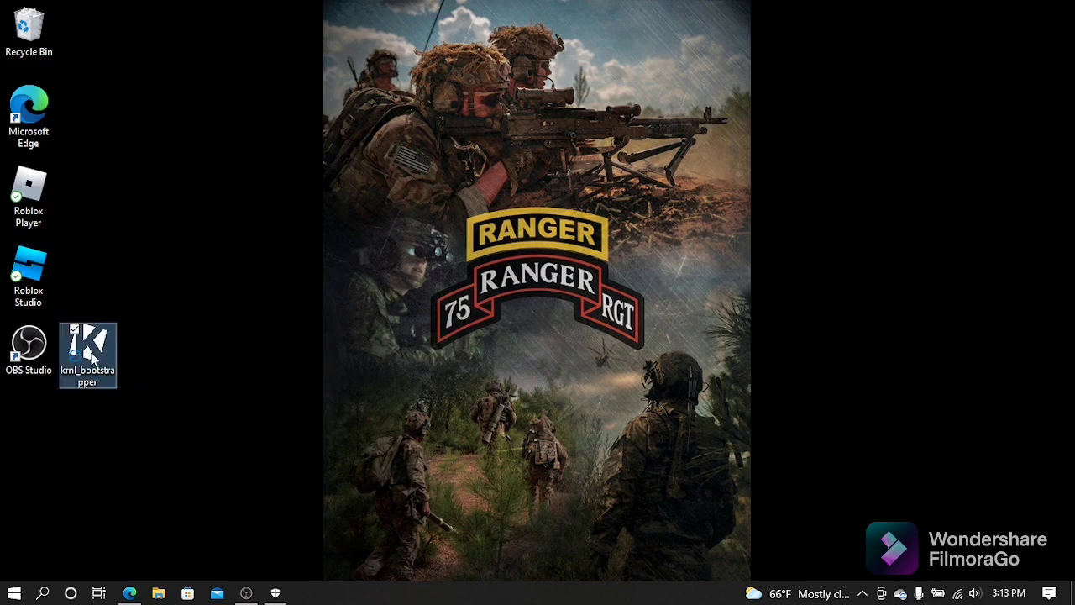
pyautogui.doubleClick(88, 353)
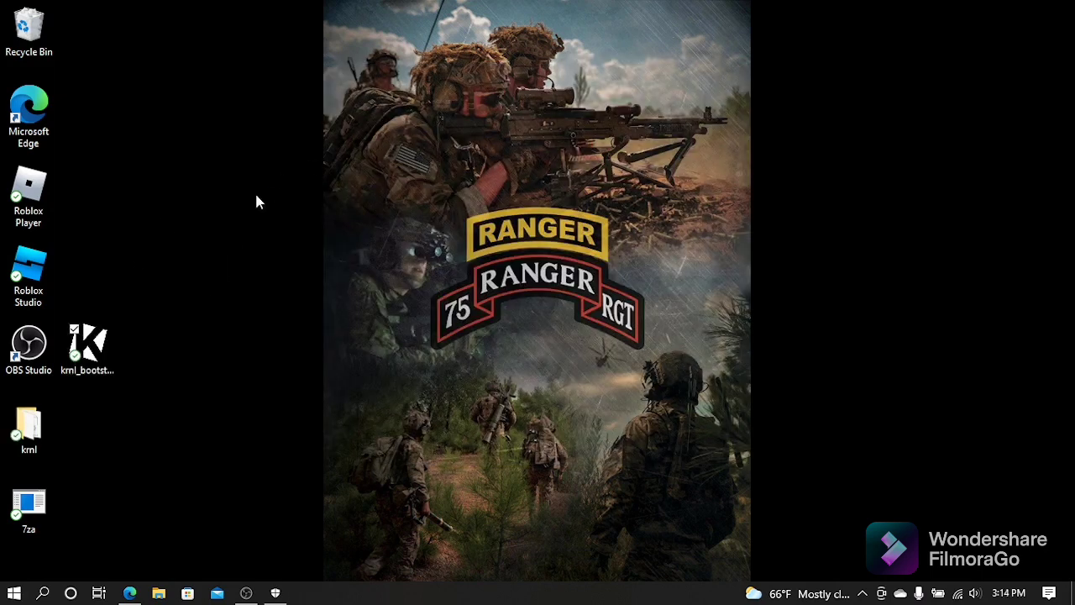
# - Delete krnl_bootstrapper from the desktop, move 7za into the krnl folder, and acknowledge the OneDrive deletion reminder
pyautogui.moveTo(99, 346); pyautogui.dragTo(99, 274)
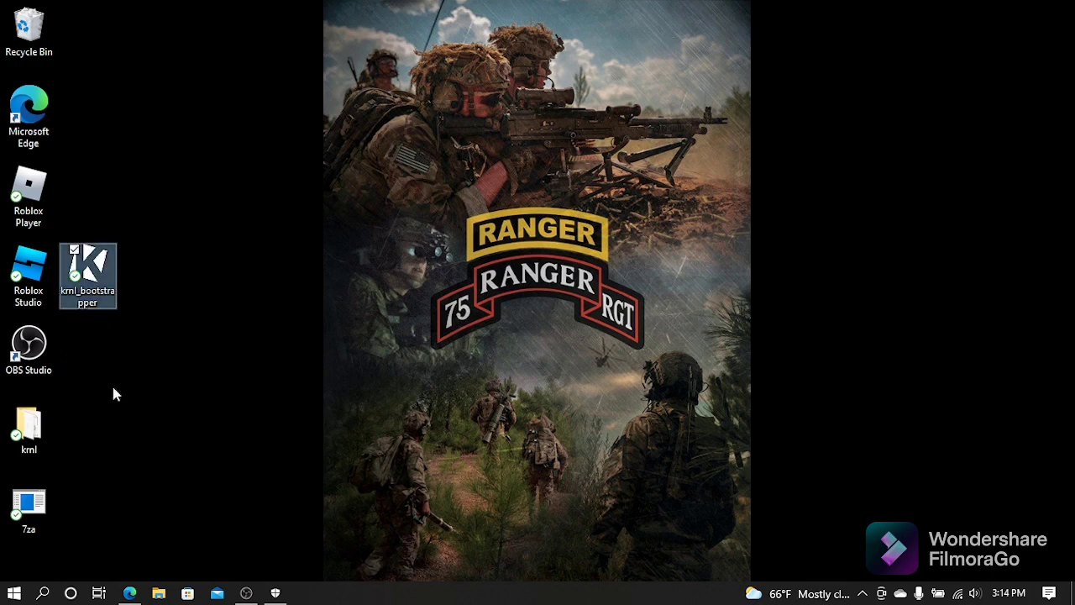
pyautogui.rightClick(119, 296)
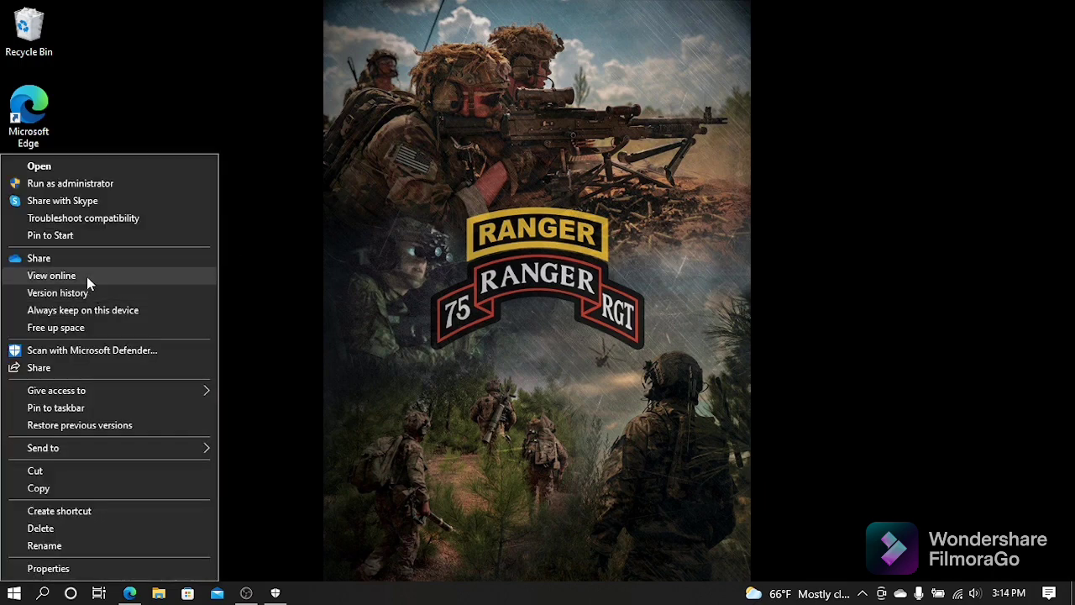
pyautogui.click(59, 530)
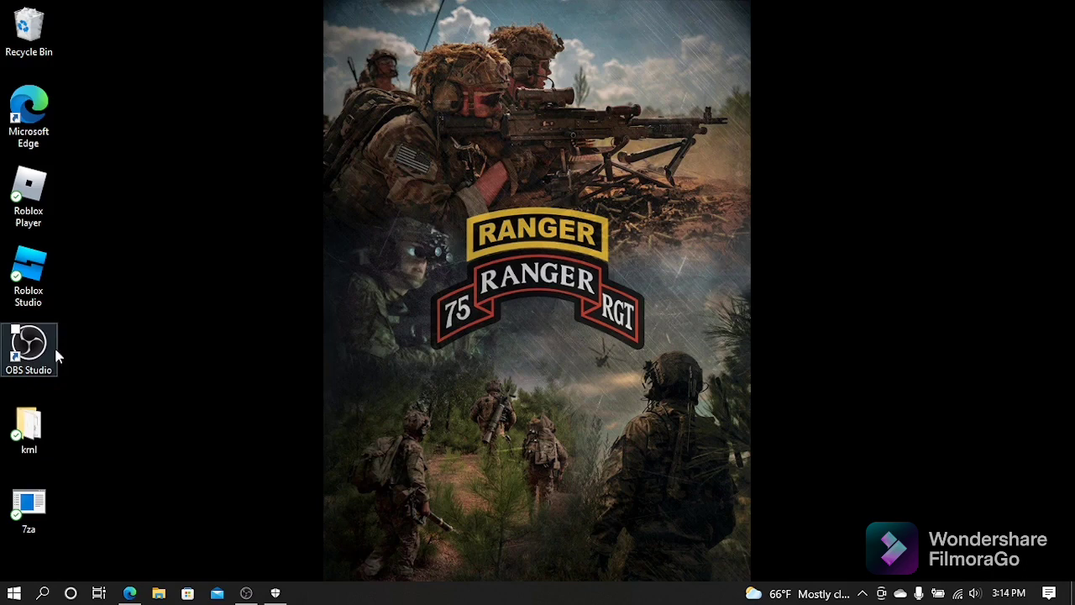
pyautogui.moveTo(55, 502); pyautogui.dragTo(54, 438)
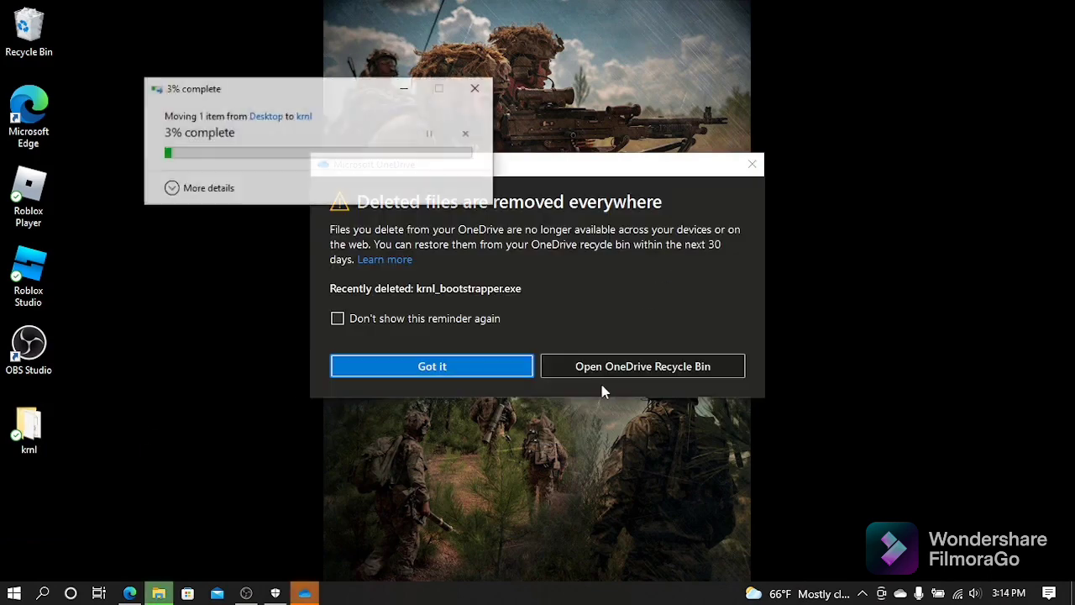
pyautogui.click(433, 375)
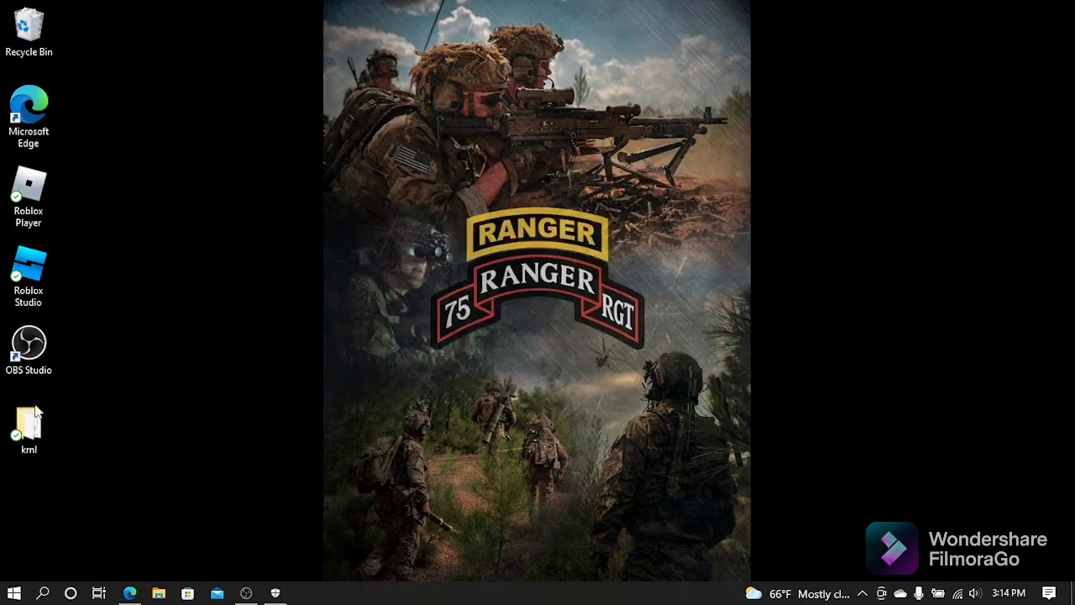
# - Launch krnlss from the krnl folder, minimize the folder window, and reposition the krnl window on the desktop
pyautogui.click(26, 430)
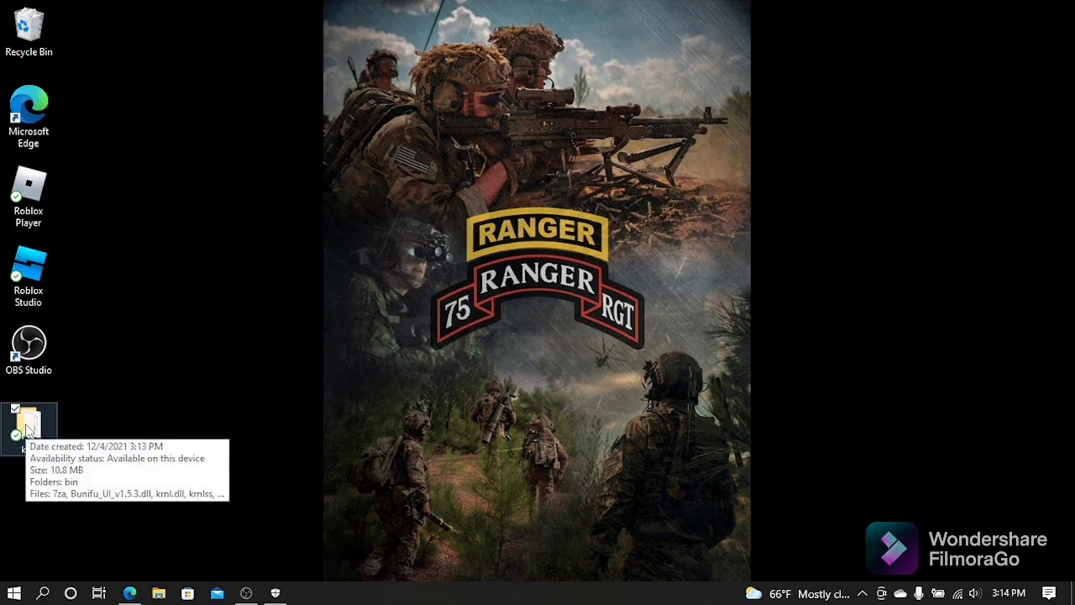
pyautogui.doubleClick(26, 430)
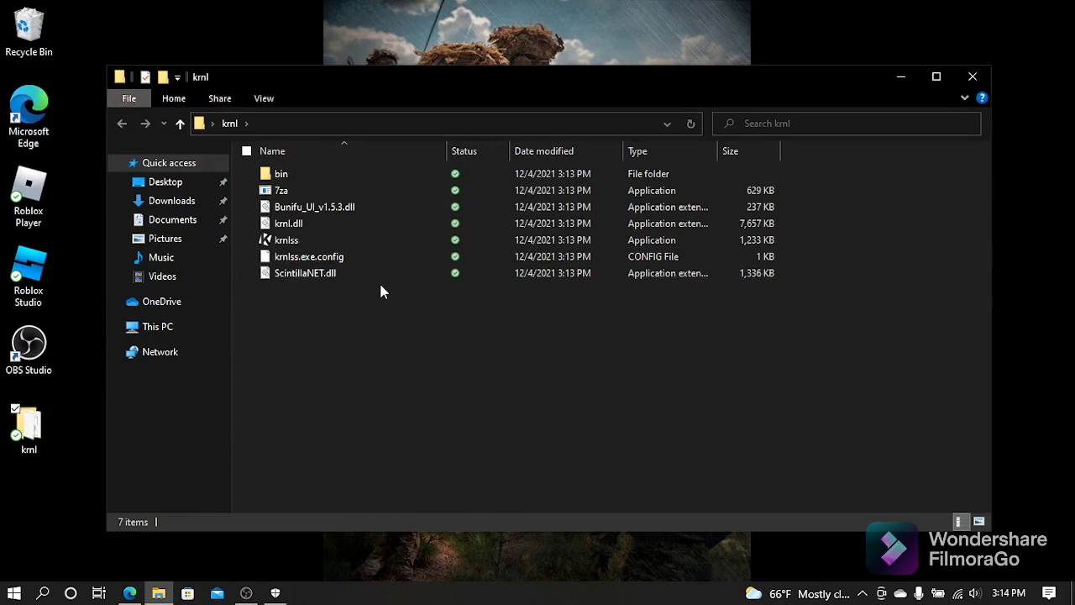
pyautogui.doubleClick(302, 241)
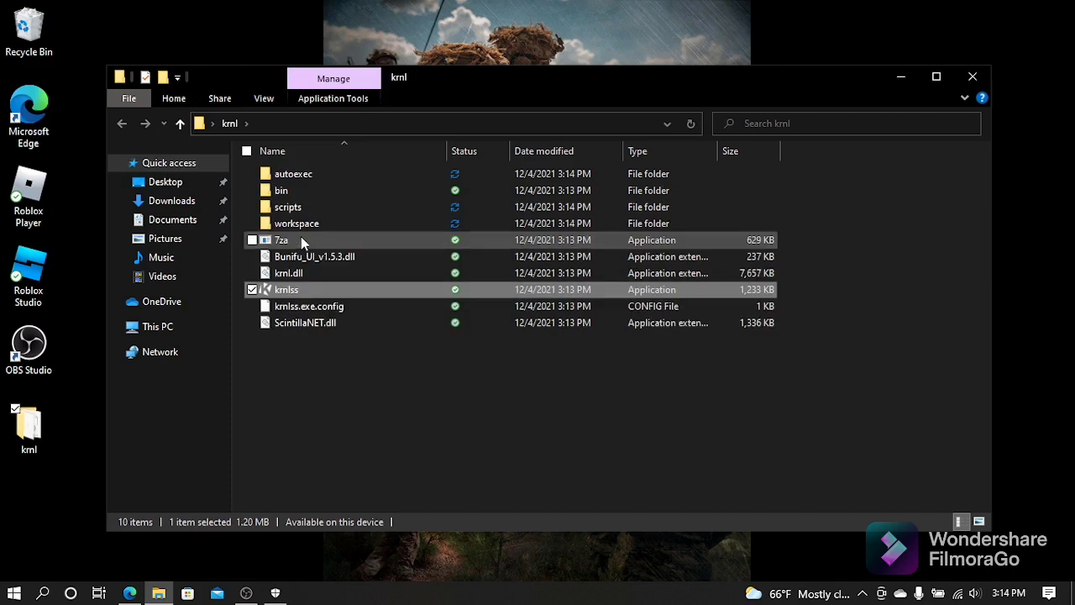
pyautogui.moveTo(526, 219); pyautogui.dragTo(785, 299)
pyautogui.click(901, 76)
pyautogui.moveTo(879, 309)
pyautogui.mouseDown()
pyautogui.moveTo(852, 311)
pyautogui.moveTo(861, 298)
pyautogui.mouseUp()
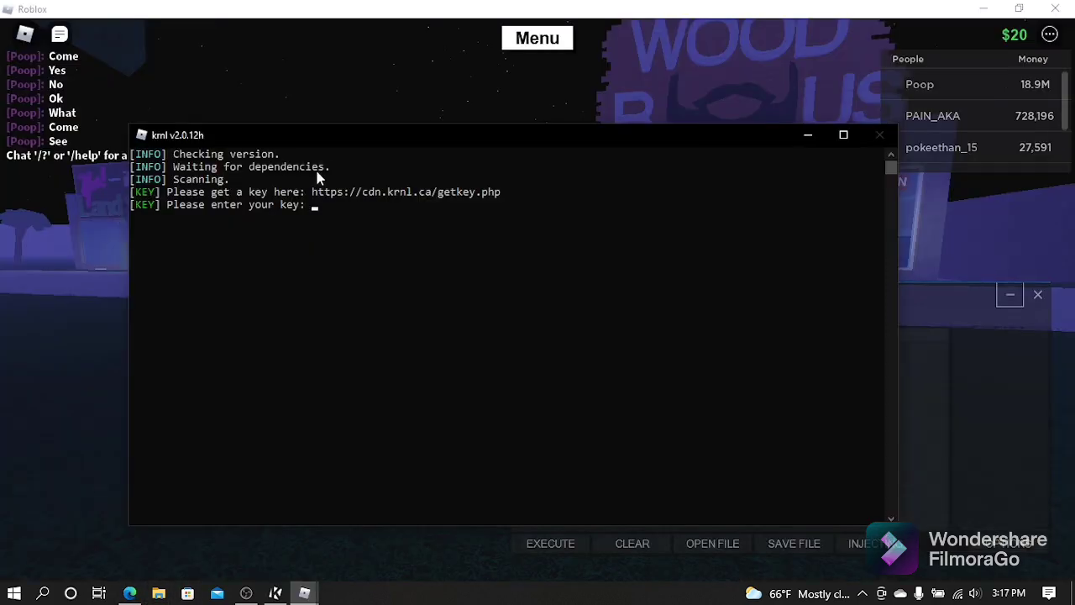
pyautogui.moveTo(311, 192); pyautogui.dragTo(499, 194)
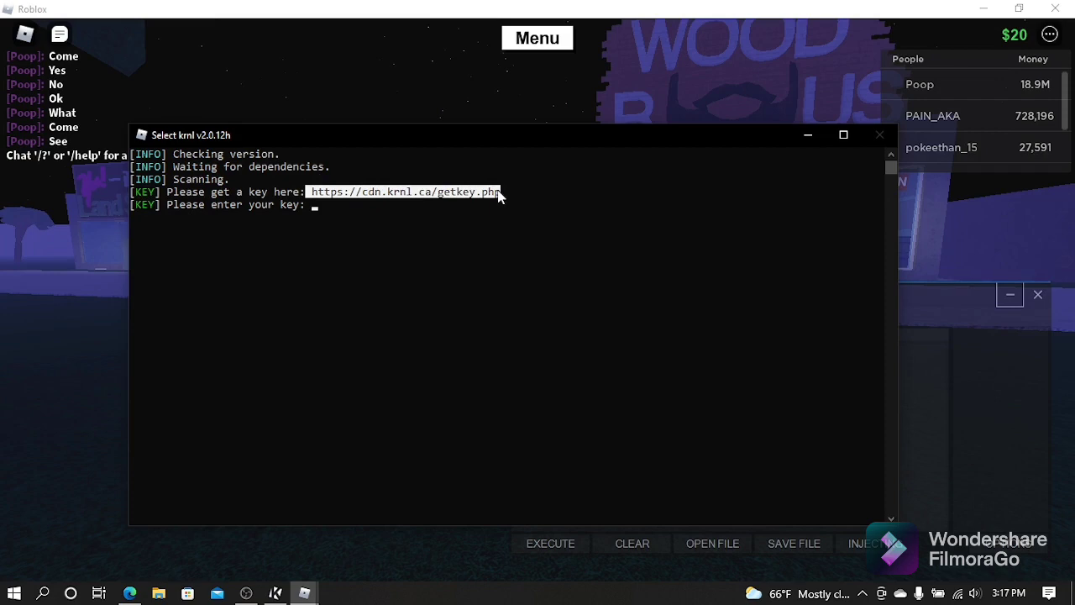
pyautogui.hotkey('ctrl', 'c')
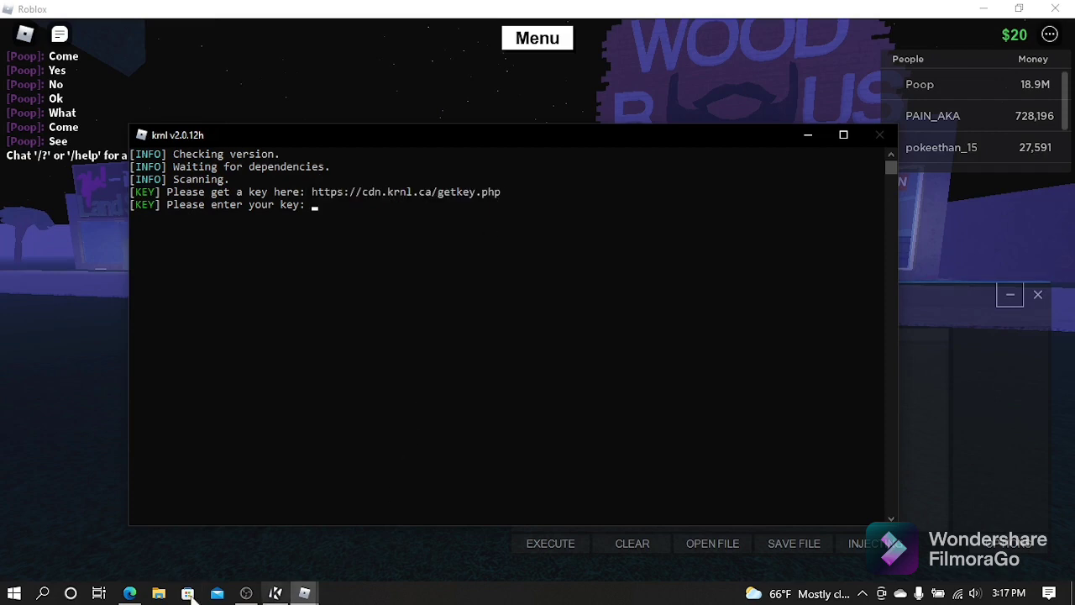
pyautogui.click(130, 593)
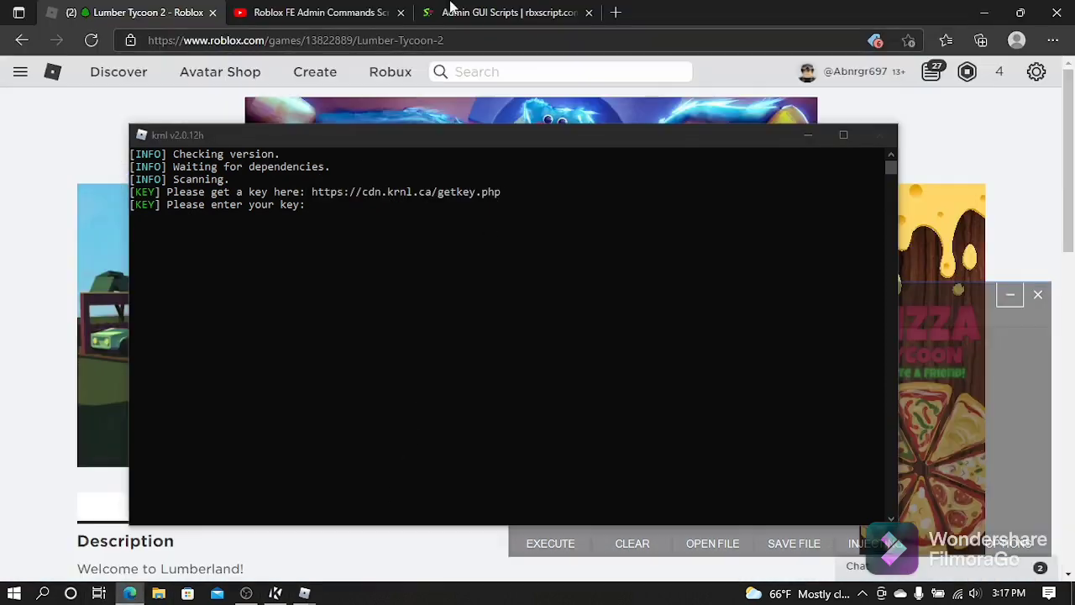
pyautogui.click(618, 12)
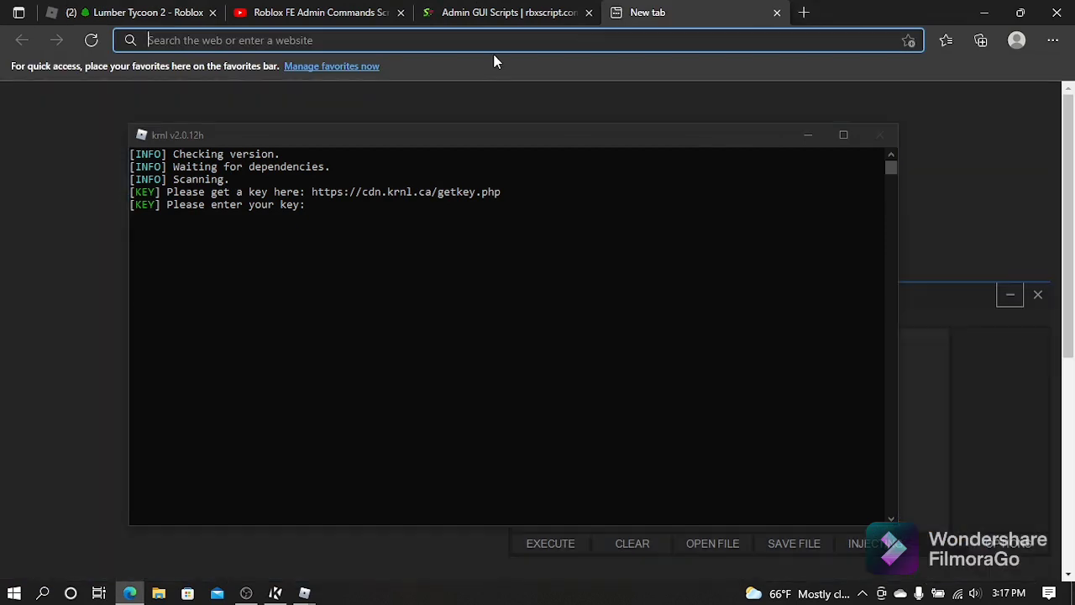
pyautogui.write('c')
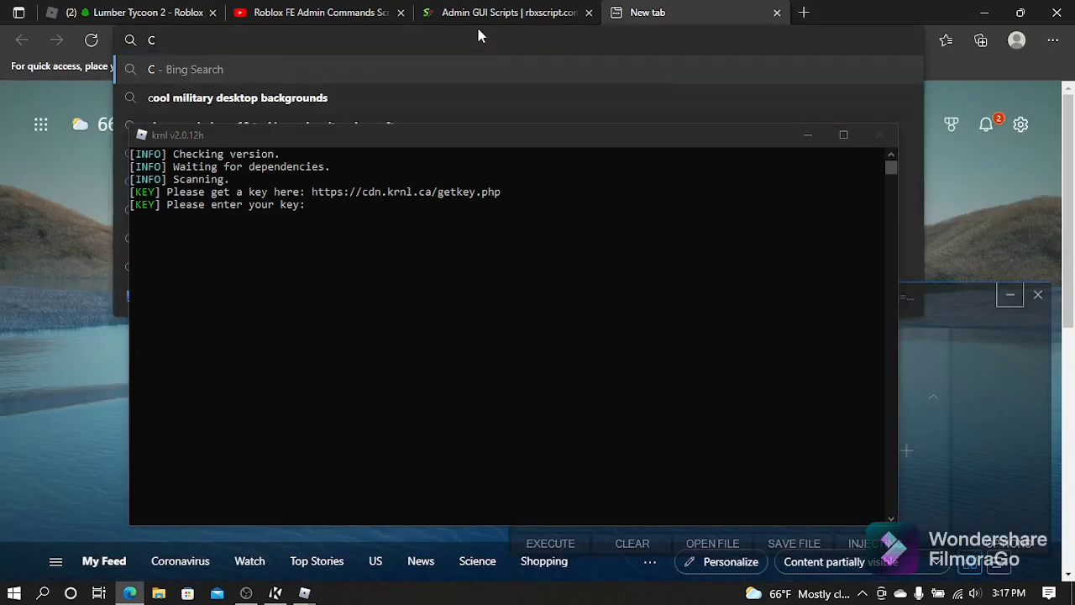
pyautogui.press('BackSpace')
pyautogui.hotkey('ctrl', 'v')
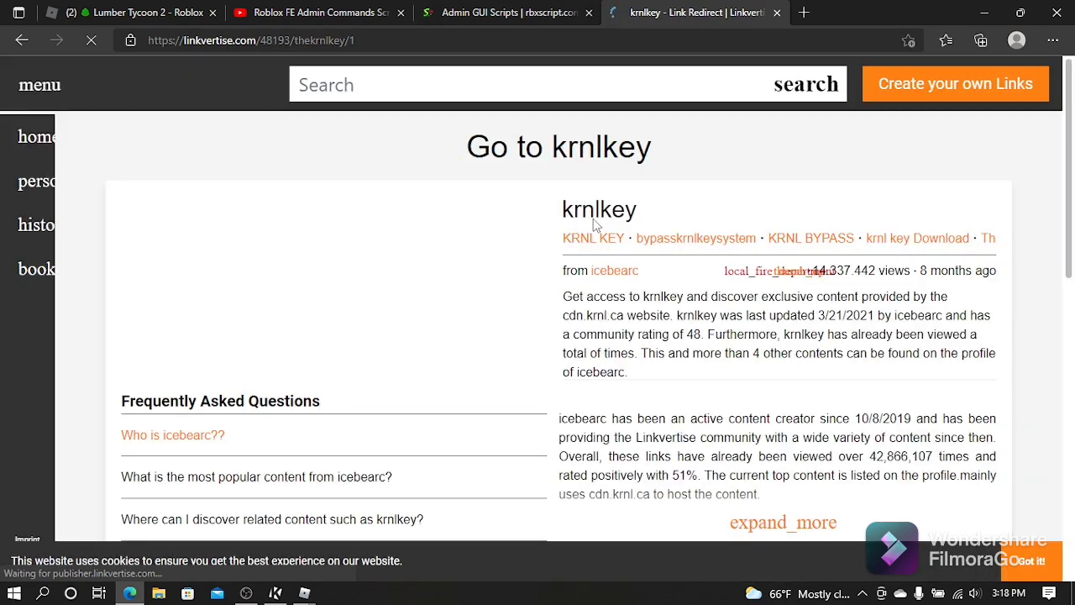
# - Choose Free Access with Ads on the krnlkey page and complete Activate Notifications by allowing linkvertise.com notifications
pyautogui.scroll(-6, 465, 321)
pyautogui.scroll(4, 1022, 373)
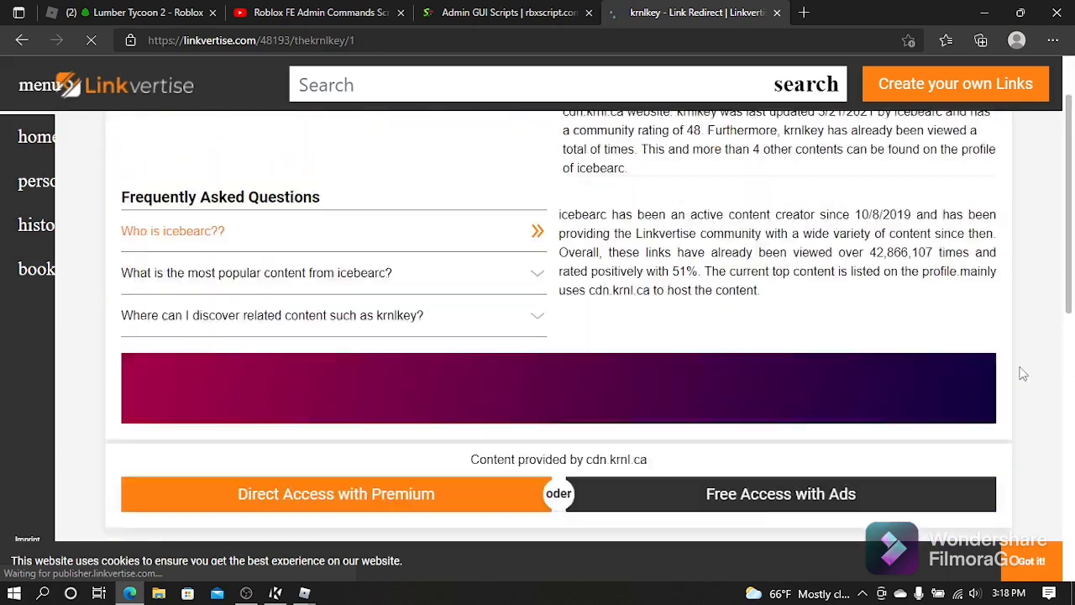
pyautogui.scroll(-1, 1023, 373)
pyautogui.click(739, 444)
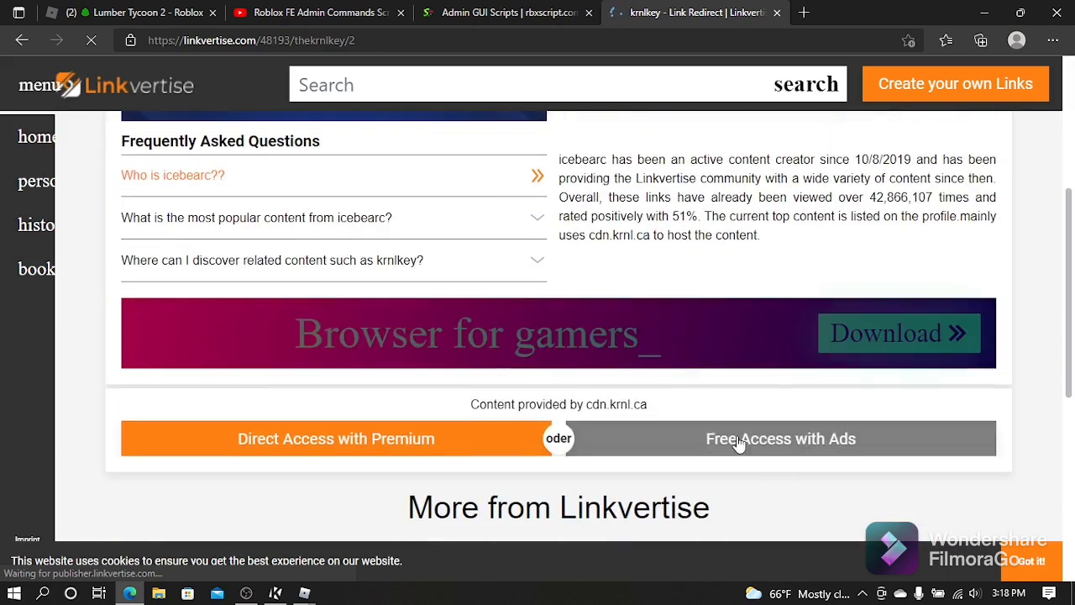
pyautogui.click(740, 441)
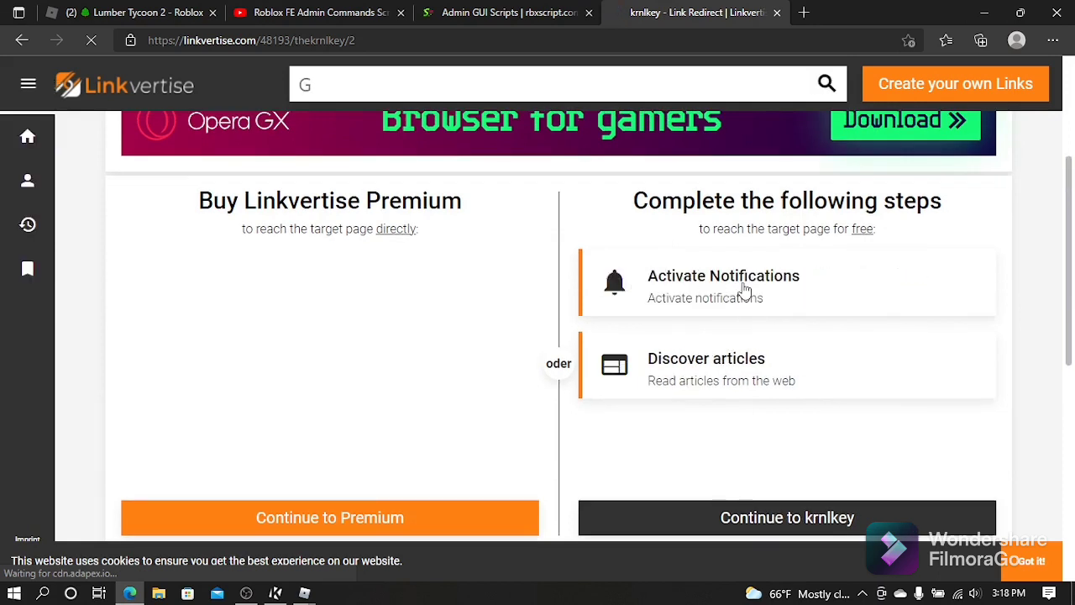
pyautogui.click(712, 292)
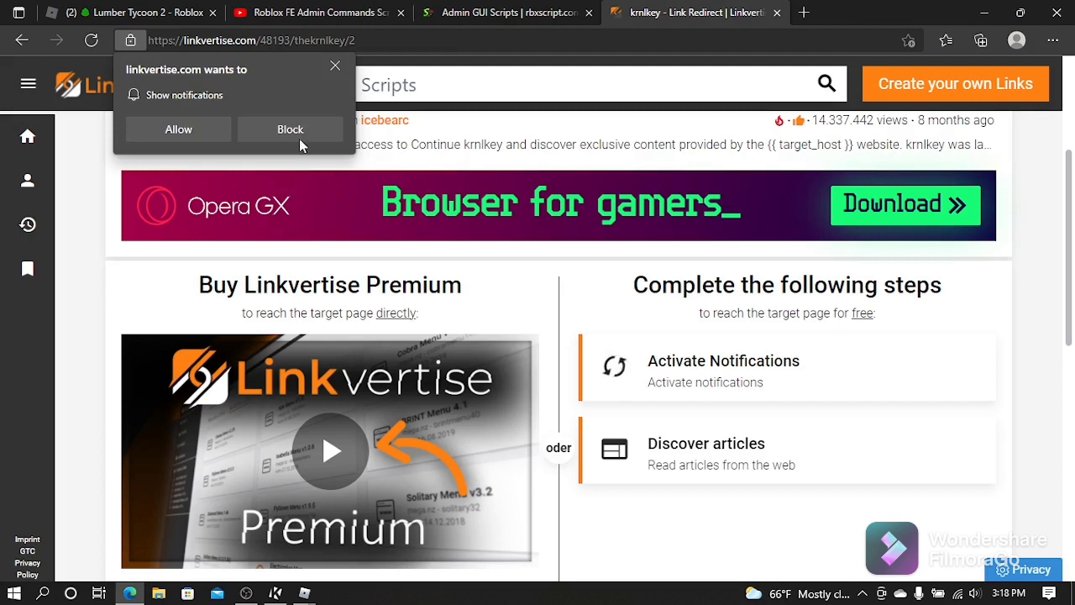
pyautogui.click(172, 132)
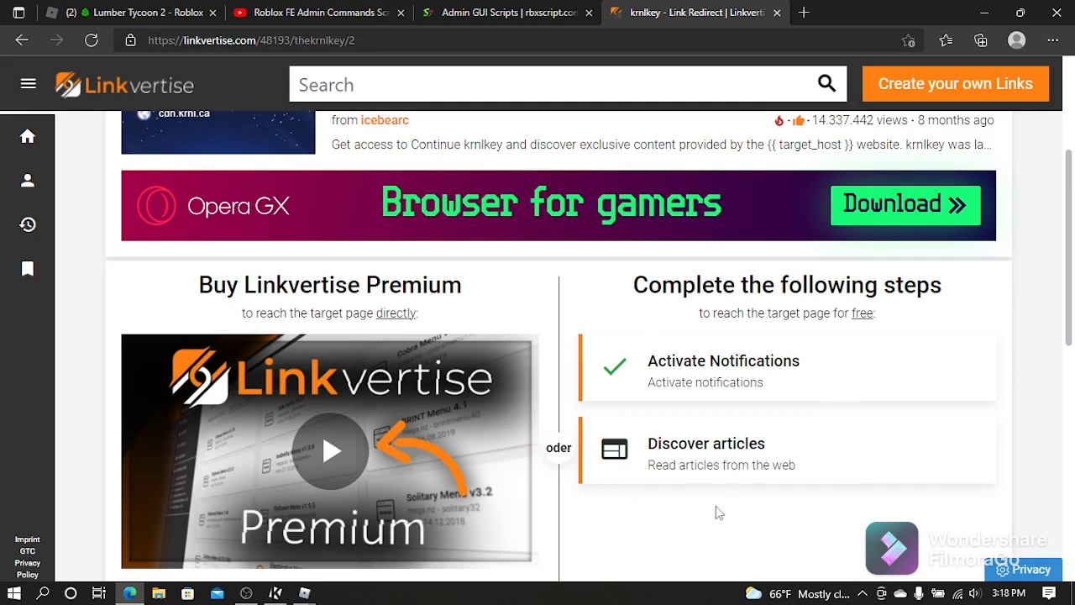
# - Complete the Discover articles task, dismiss the Norton notification, and continue to krnlkey
pyautogui.click(720, 471)
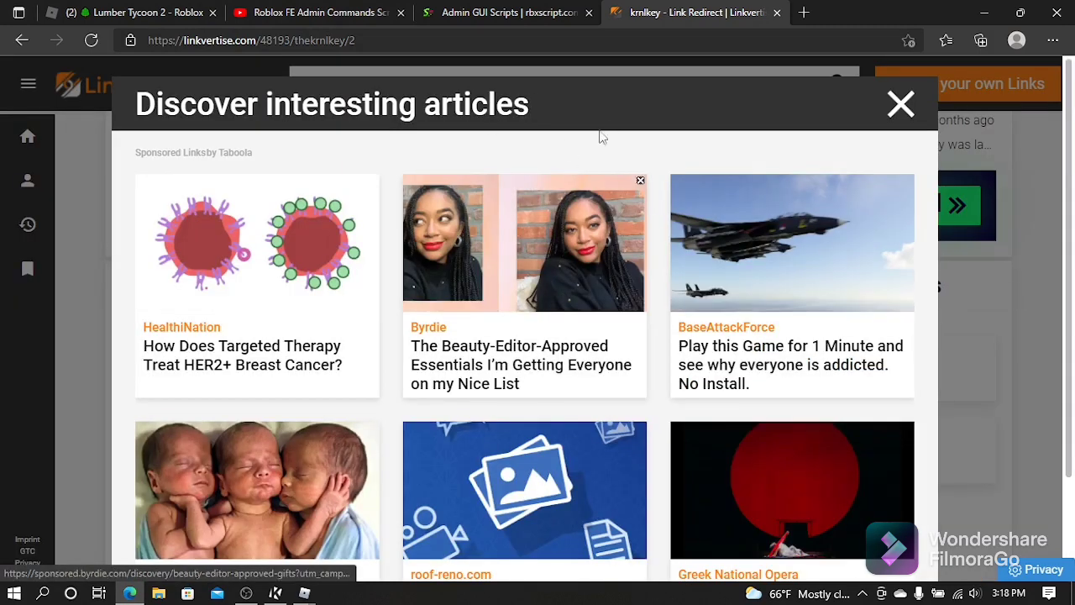
pyautogui.click(899, 124)
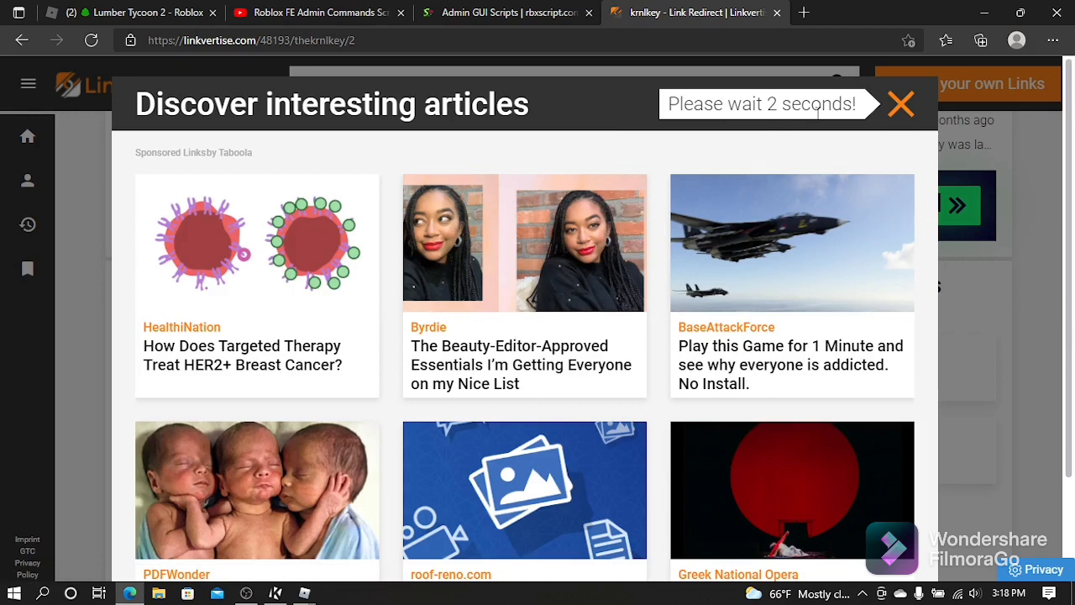
pyautogui.click(895, 102)
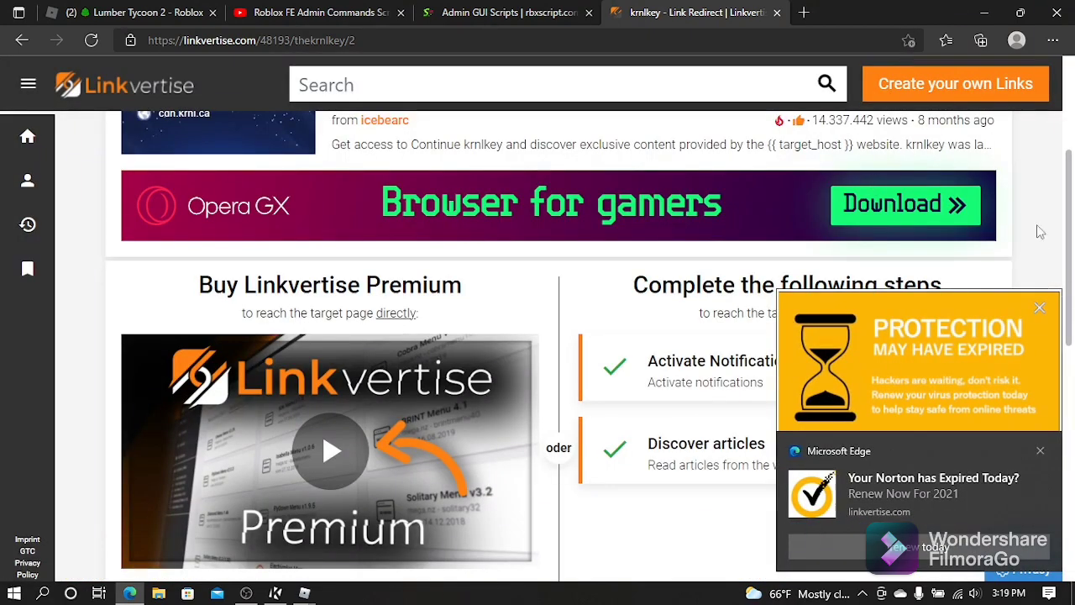
pyautogui.click(1041, 310)
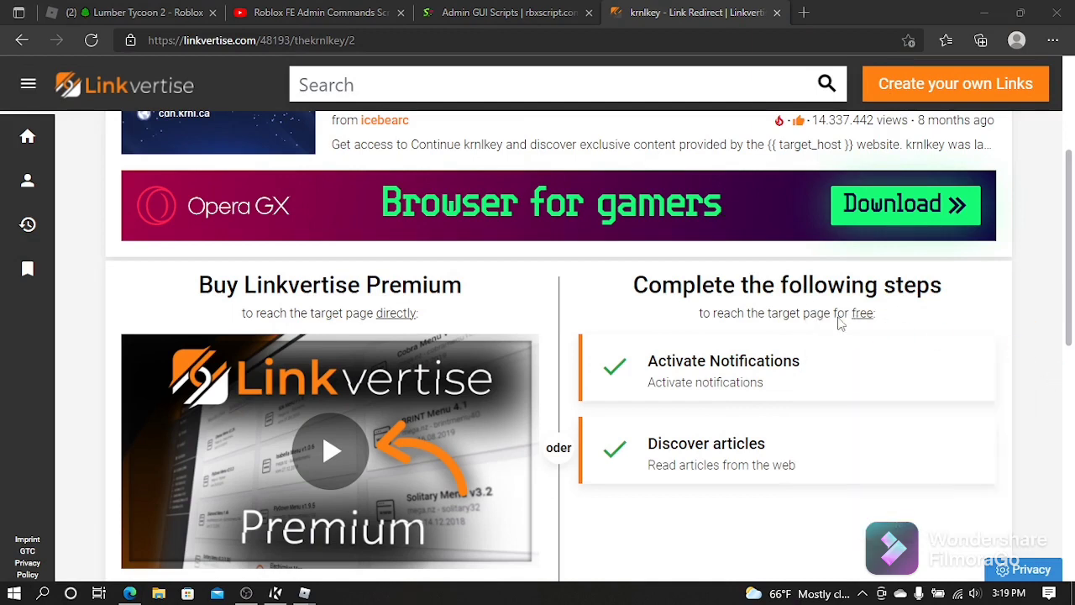
pyautogui.moveTo(1065, 341); pyautogui.dragTo(1066, 430)
pyautogui.click(780, 370)
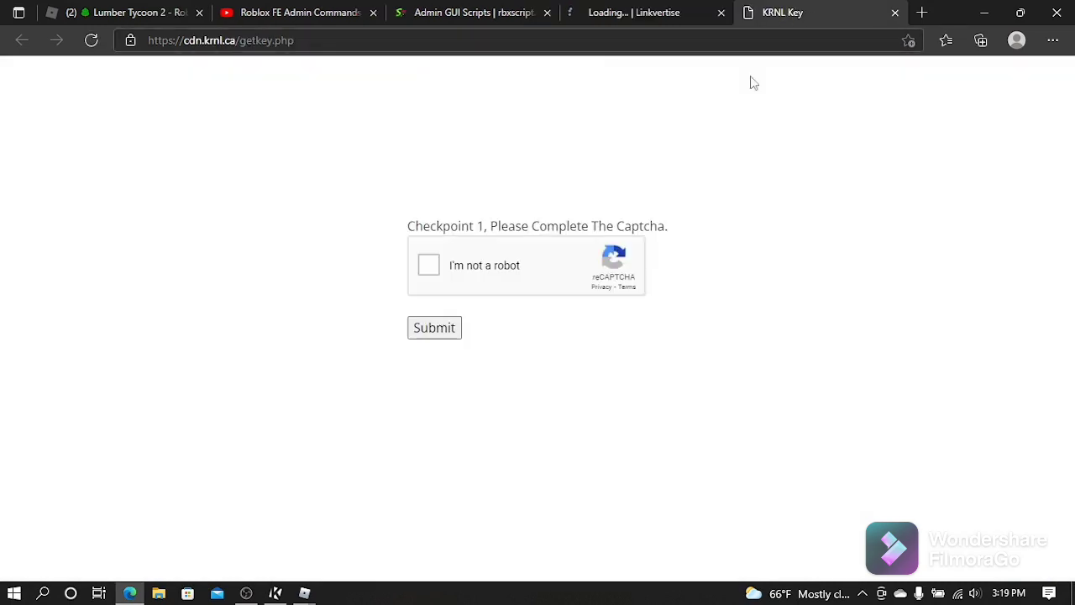
# - Complete and submit the captchas for checkpoints 1 and 2, closing the leftover Linkvertise loading tab
pyautogui.click(427, 273)
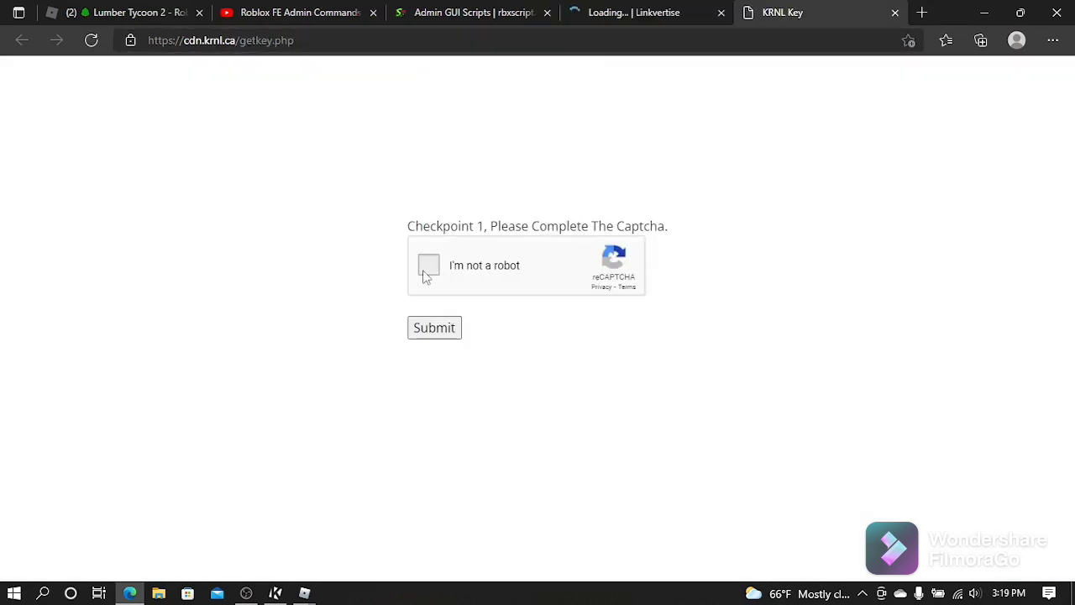
pyautogui.click(431, 332)
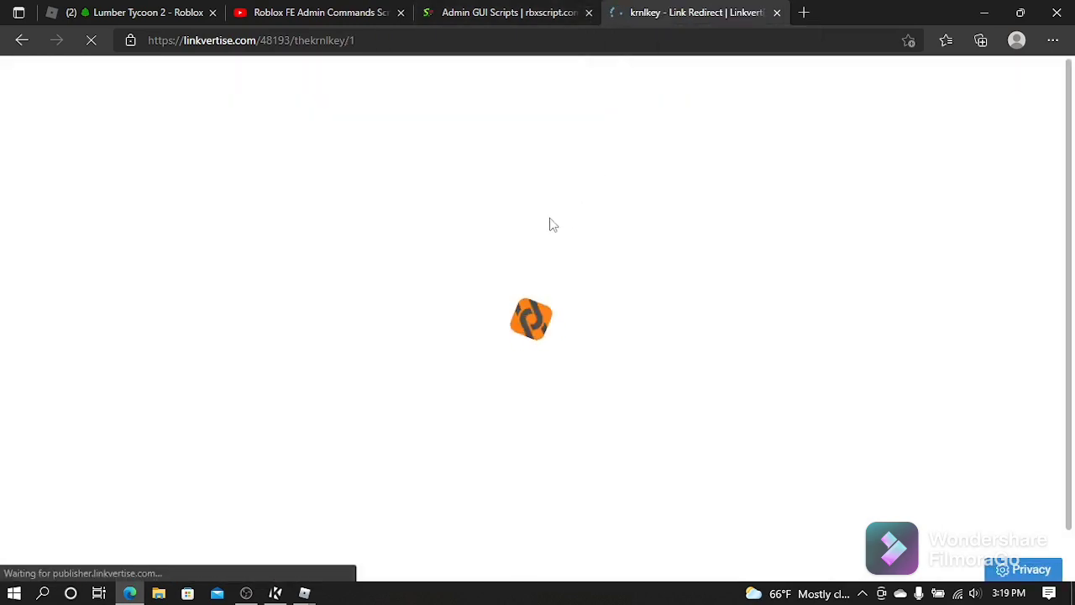
pyautogui.scroll(-3, 786, 391)
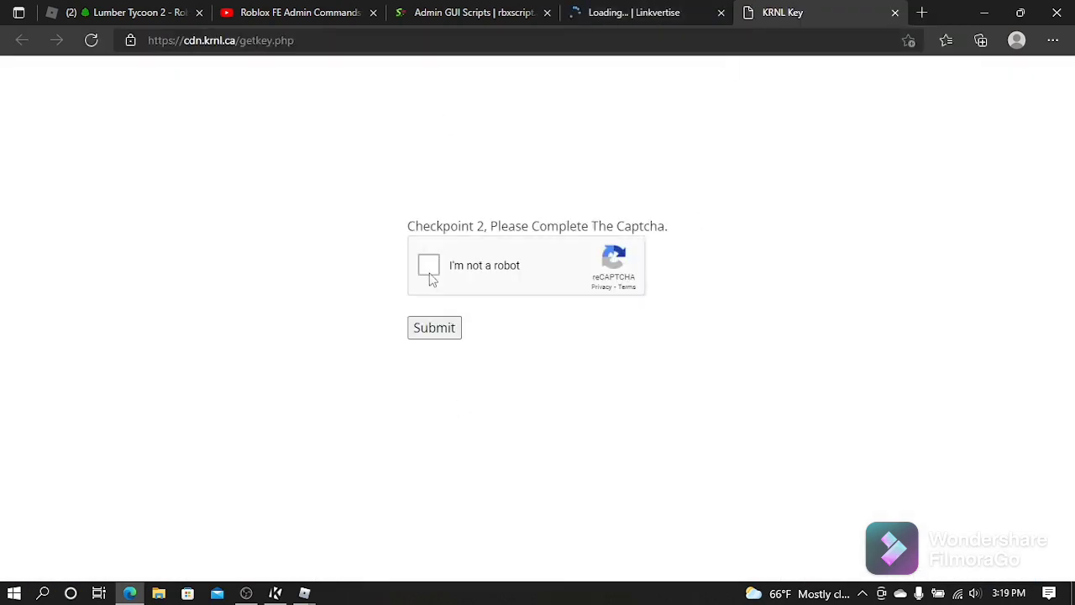
pyautogui.click(429, 273)
pyautogui.click(432, 329)
pyautogui.click(720, 12)
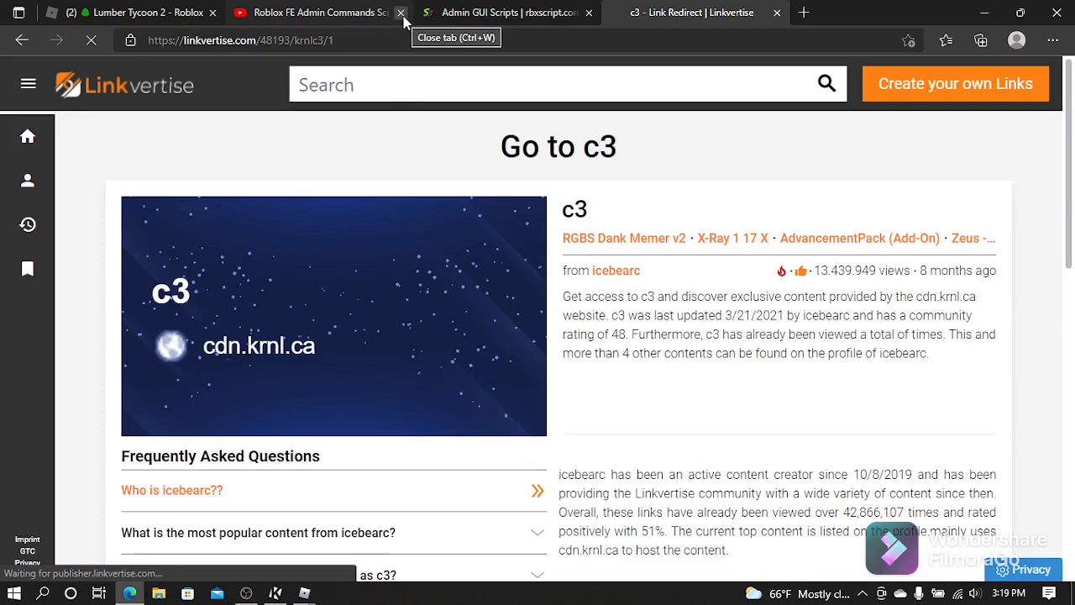
# - Close the YouTube tab, then complete the c3 page's Discover articles task and continue to c3, closing its leftover tab
pyautogui.click(401, 13)
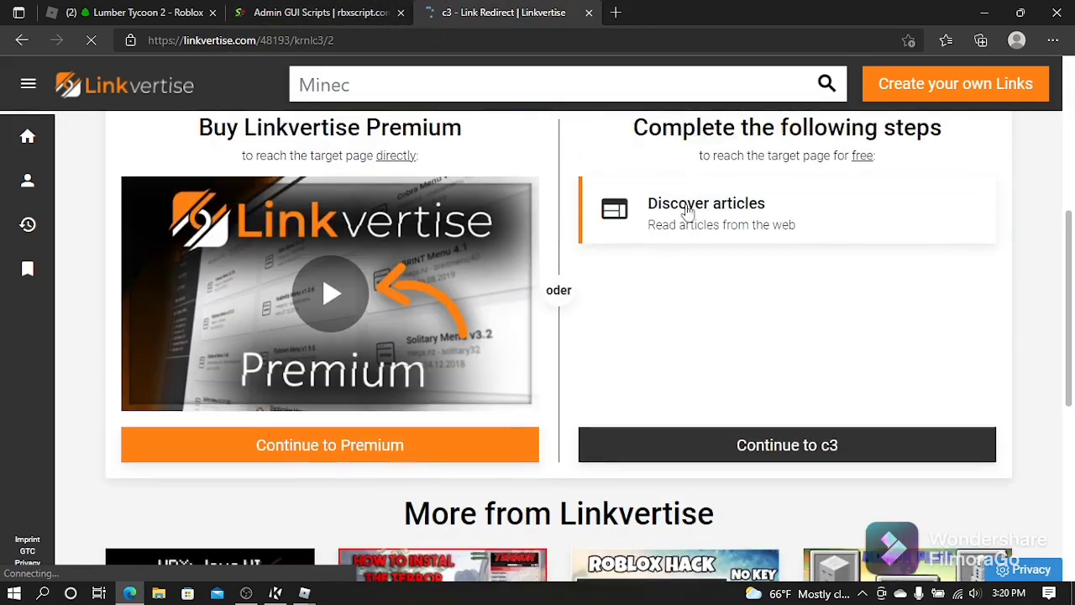
pyautogui.click(684, 209)
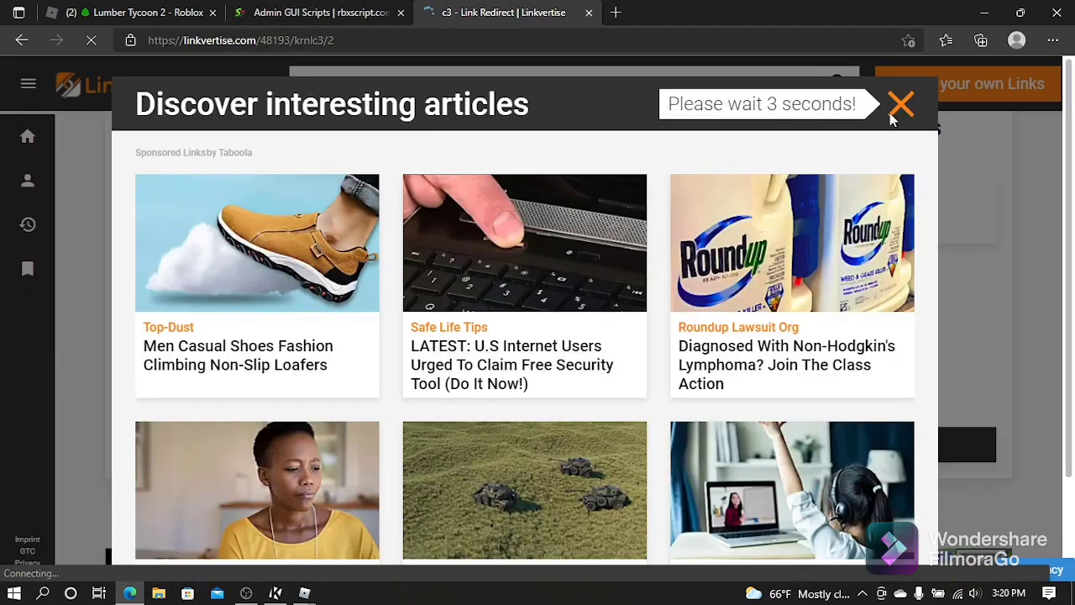
pyautogui.click(902, 104)
pyautogui.click(770, 446)
pyautogui.click(589, 13)
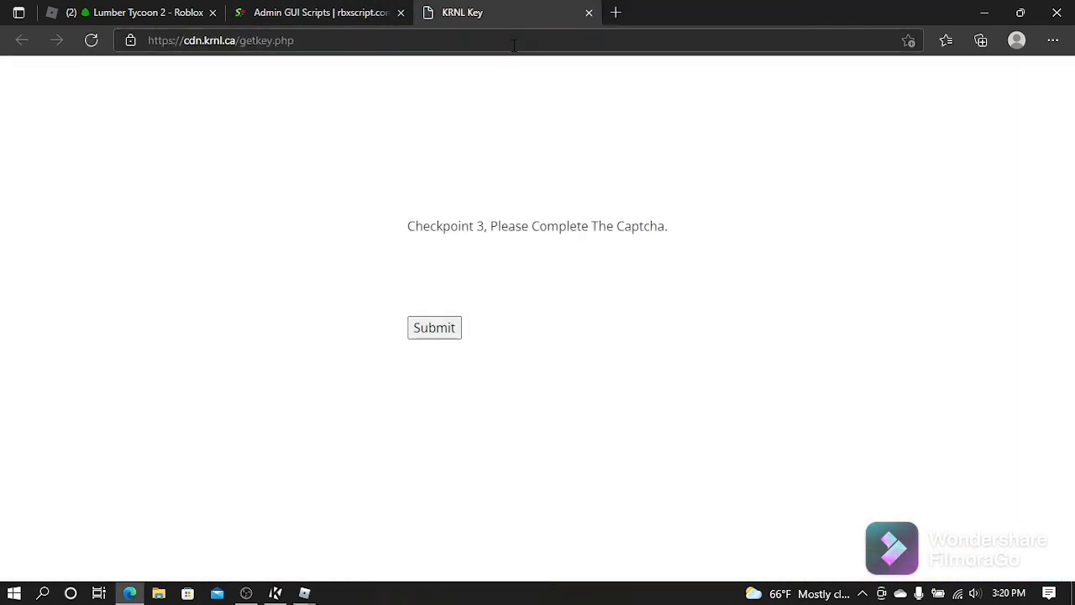
# - Submit the checkpoint 3 form and pass through the kpong and krnlkey Linkvertise pages using free access with ads
pyautogui.click(434, 328)
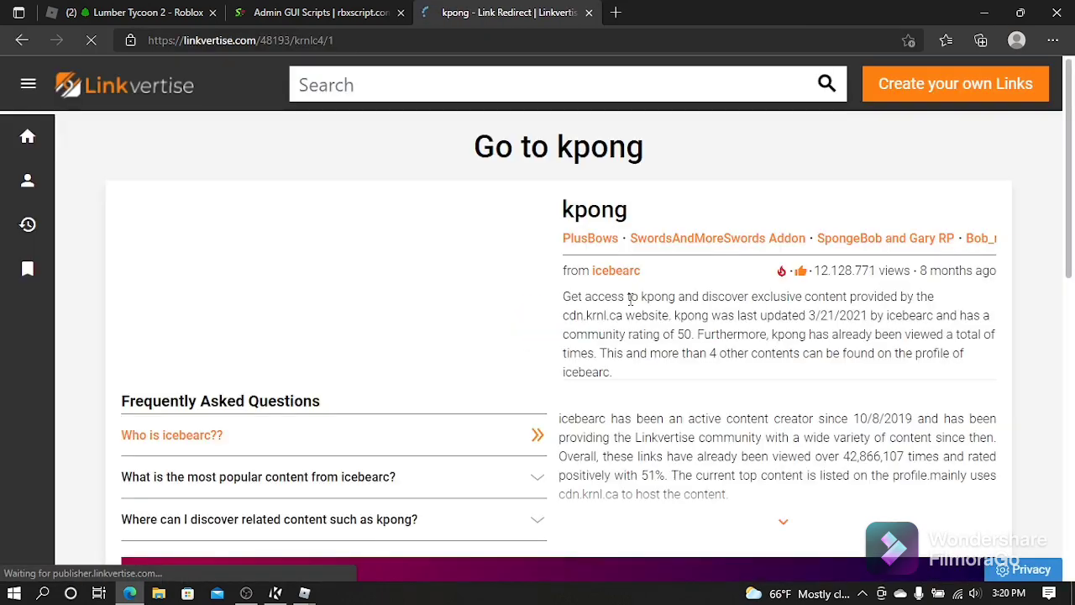
pyautogui.scroll(-6, 780, 546)
pyautogui.click(747, 281)
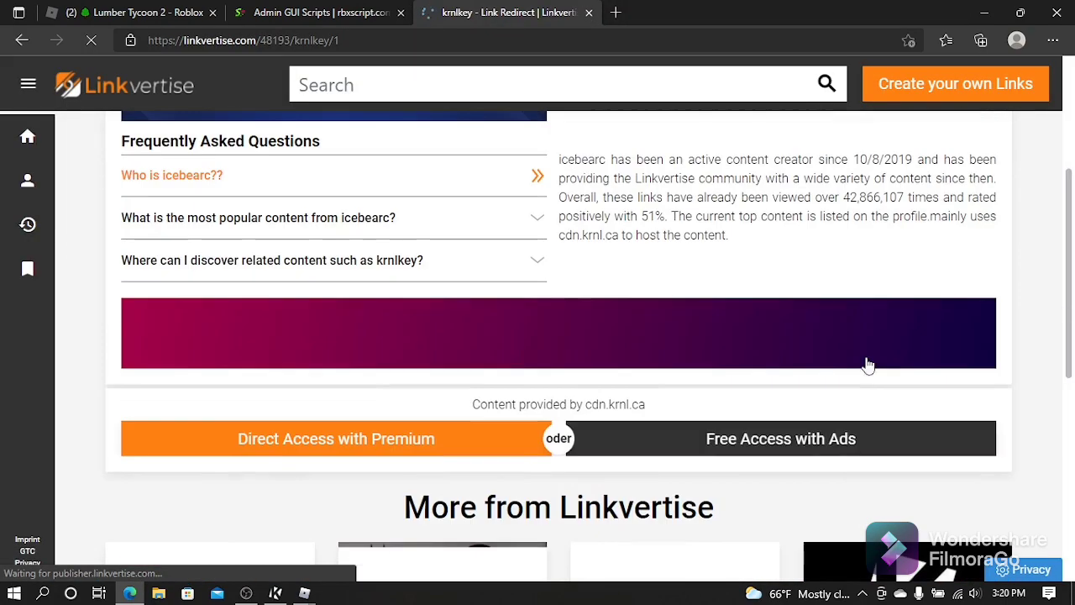
pyautogui.click(809, 443)
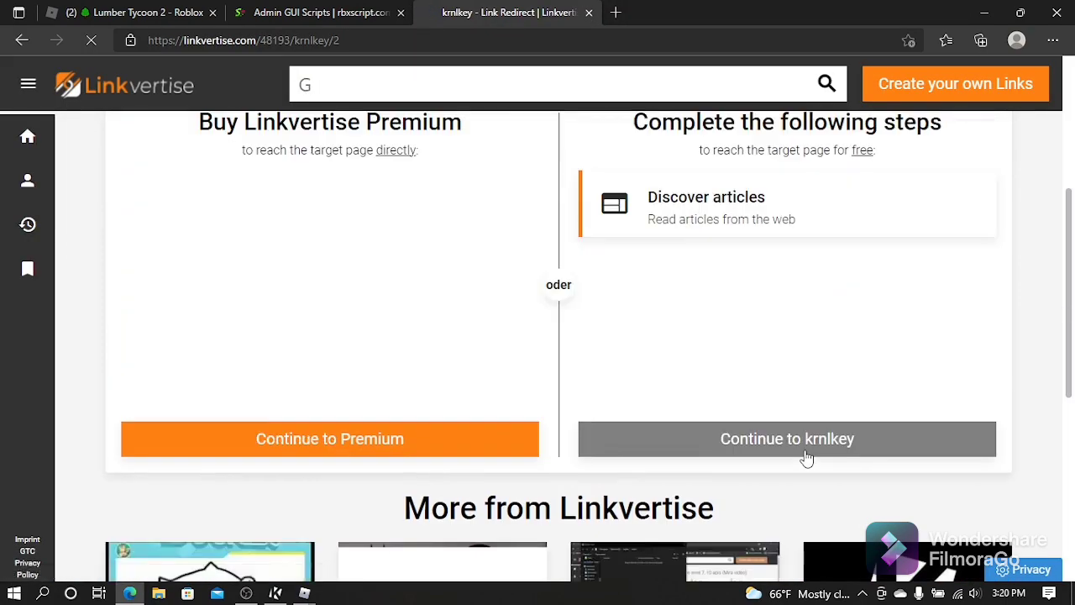
pyautogui.click(747, 308)
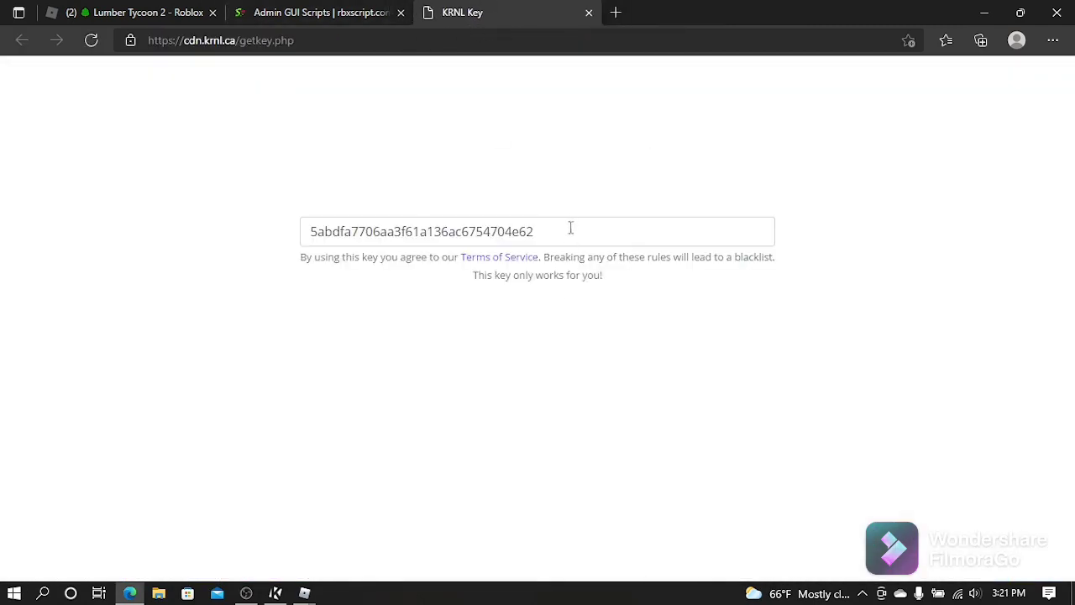
# - Copy the generated key from the KRNL Key page and switch to the krnl console waiting for it
pyautogui.moveTo(570, 228); pyautogui.dragTo(262, 262)
pyautogui.hotkey('ctrl', 'c')
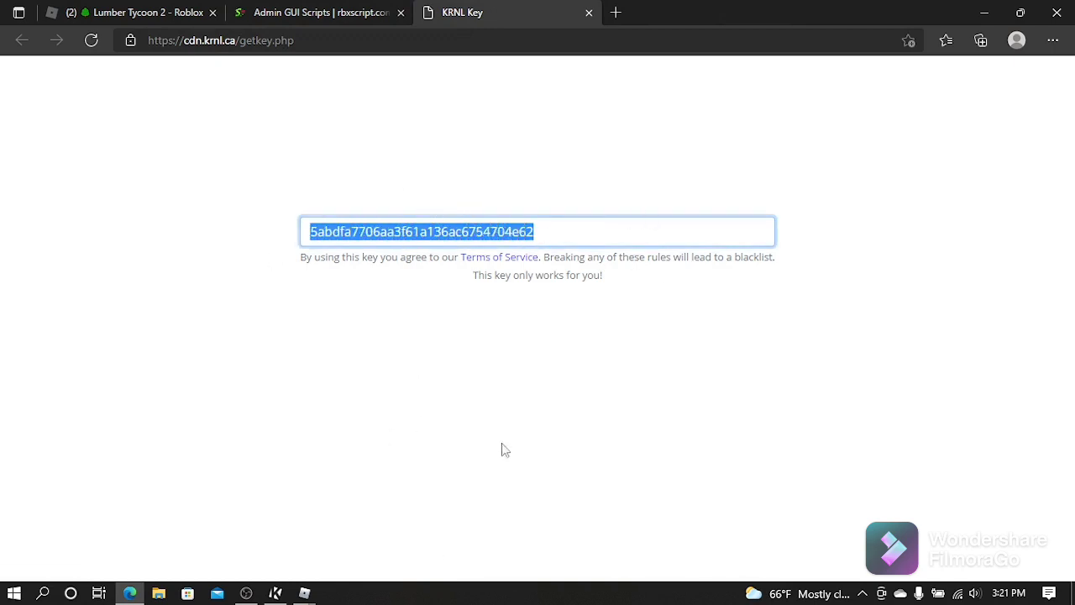
pyautogui.click(304, 593)
pyautogui.click(298, 577)
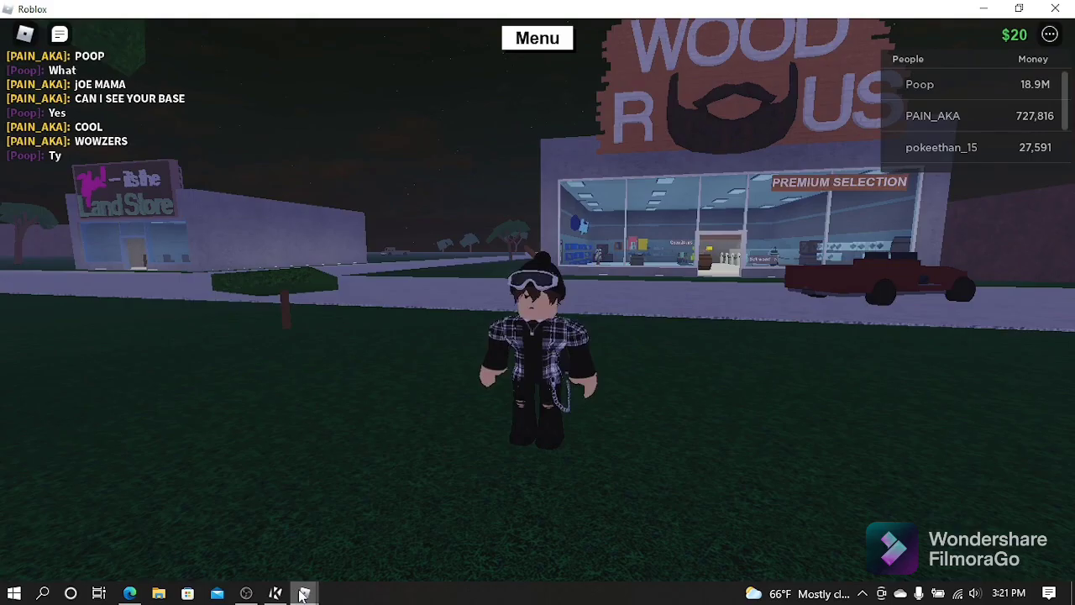
pyautogui.click(284, 592)
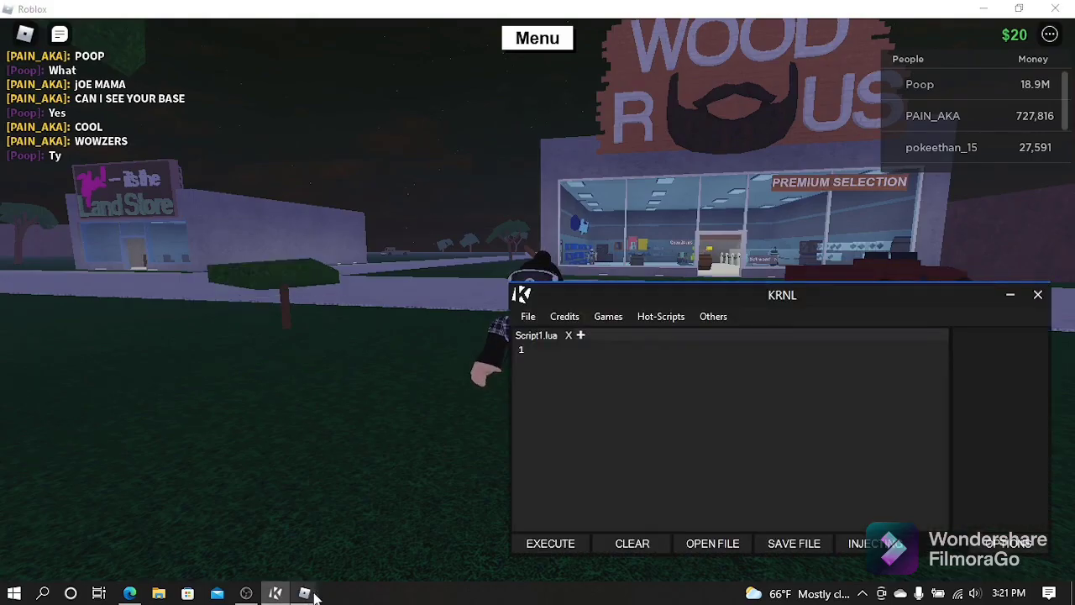
pyautogui.moveTo(313, 598)
pyautogui.click(388, 526)
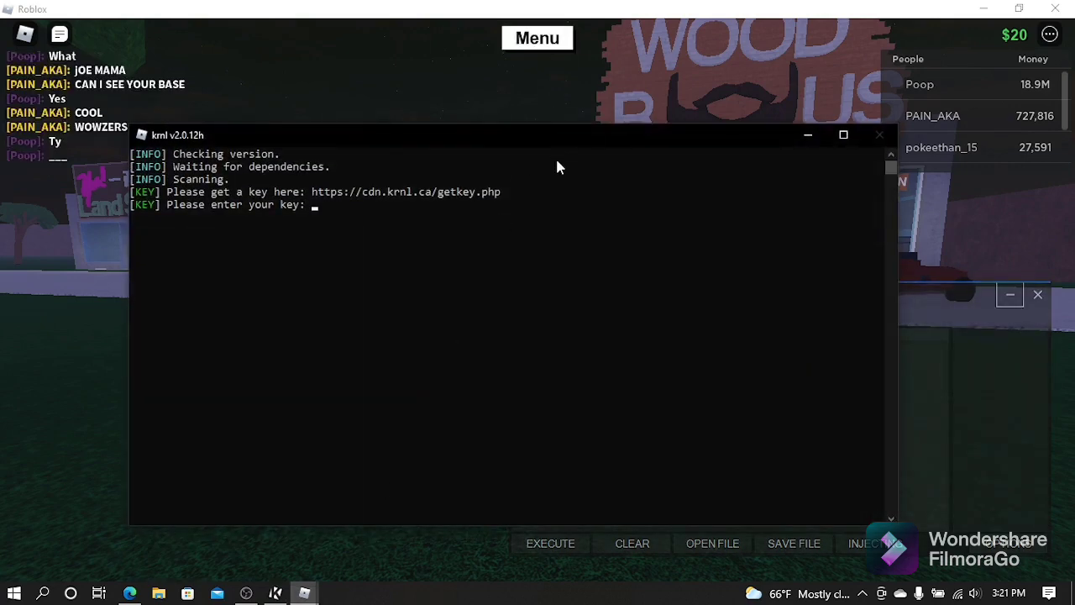
# - Paste the copied key into the krnl console and submit it, then reposition the KRNL window over the game
pyautogui.moveTo(552, 140); pyautogui.dragTo(460, 147)
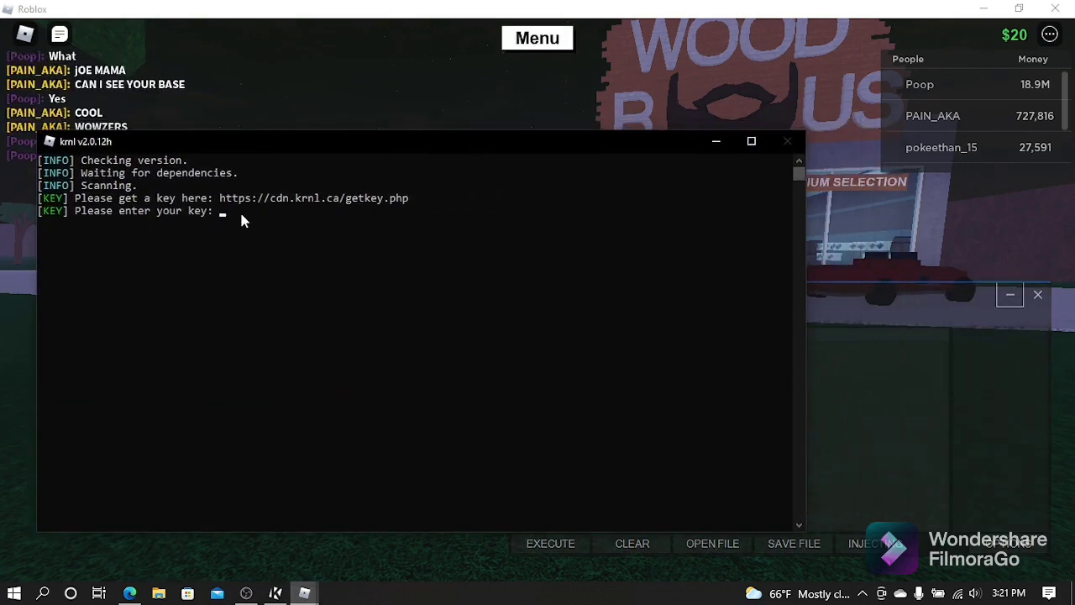
pyautogui.hotkey('ctrl', 'v')
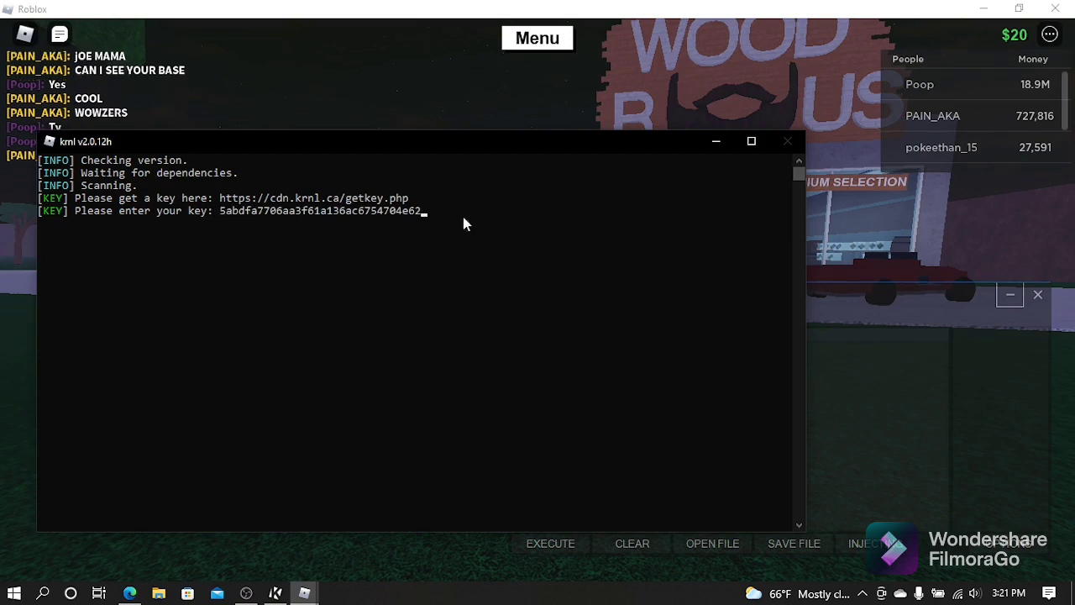
pyautogui.press('Return')
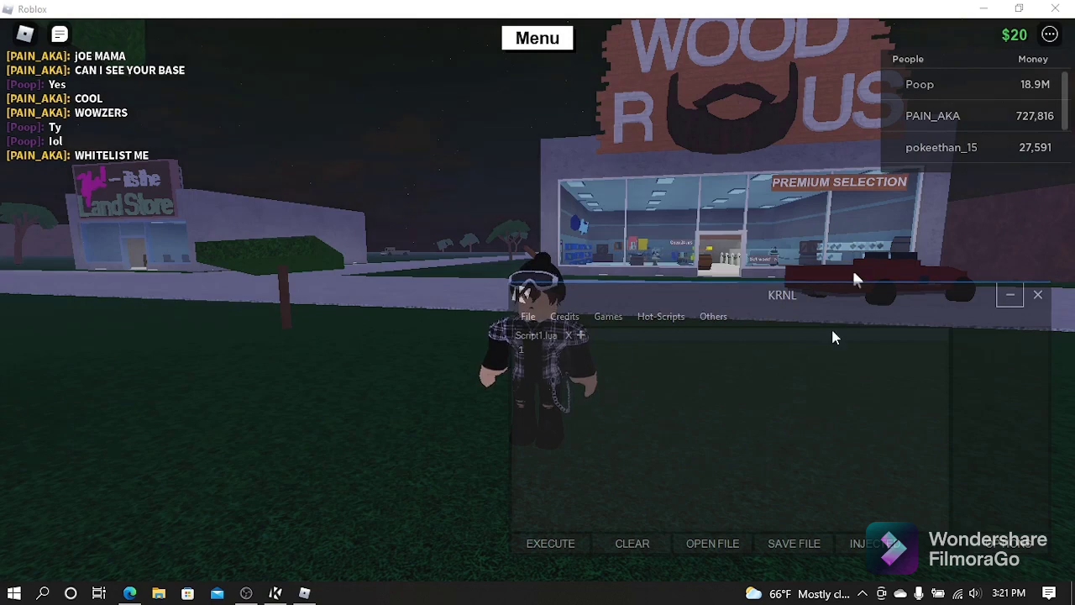
pyautogui.moveTo(848, 286); pyautogui.dragTo(805, 258)
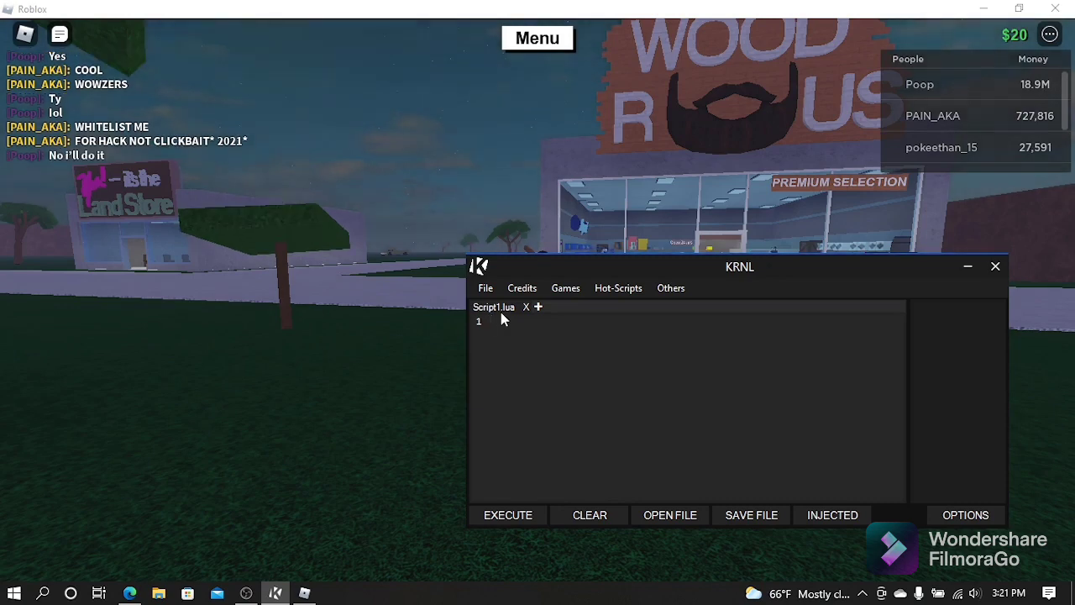
pyautogui.write("loadstring(game:HttpGet('https://raw.githubusercontent.com/EdgeIY/infiniteyield/master/source'))()")
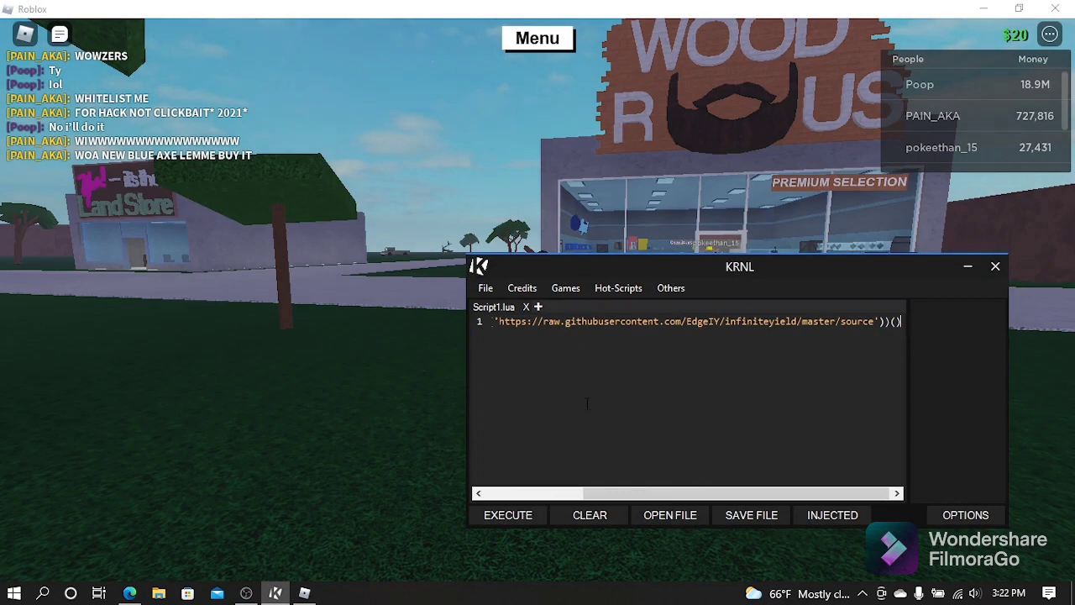
pyautogui.click(499, 517)
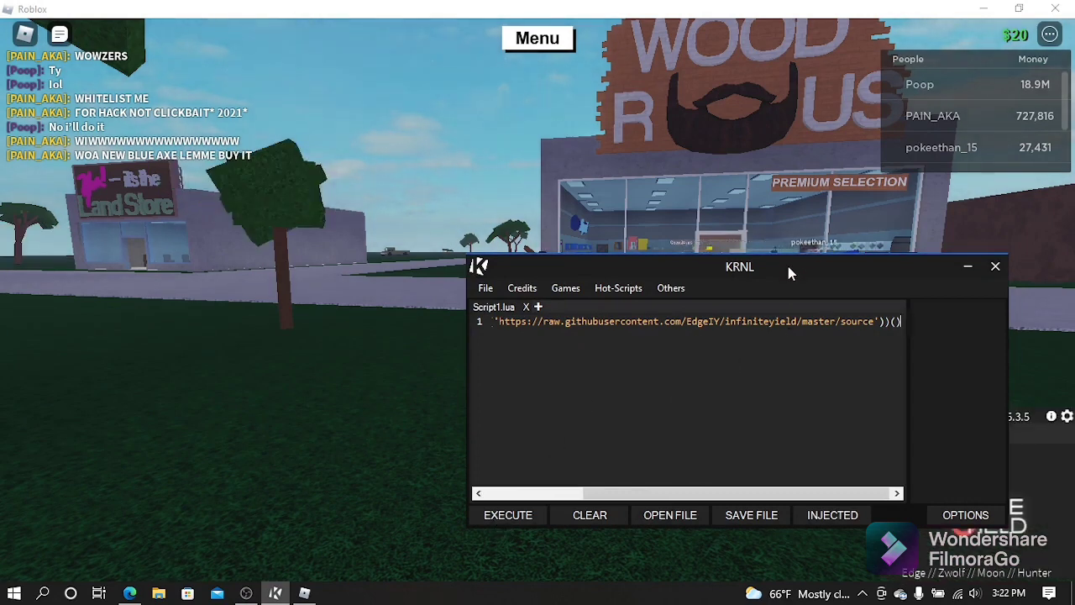
pyautogui.moveTo(788, 266); pyautogui.dragTo(543, 287)
pyautogui.click(719, 286)
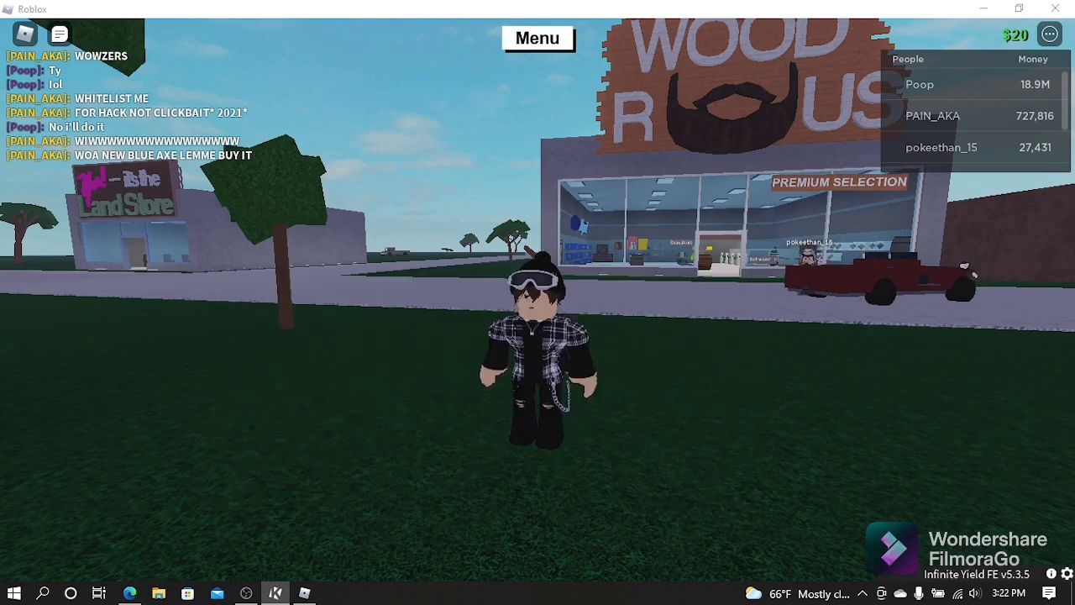
# - Reveal the Infinite Yield command list, run ;fly through the game chat, and fly the character toward the Wood R Us store
pyautogui.moveTo(974, 574)
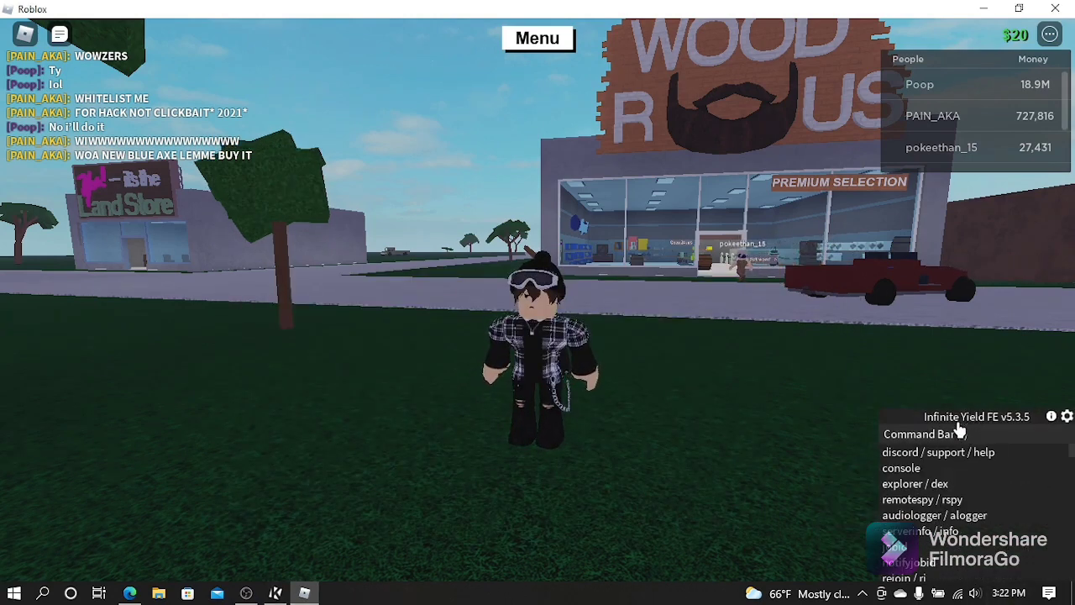
pyautogui.press('/')
pyautogui.write(';')
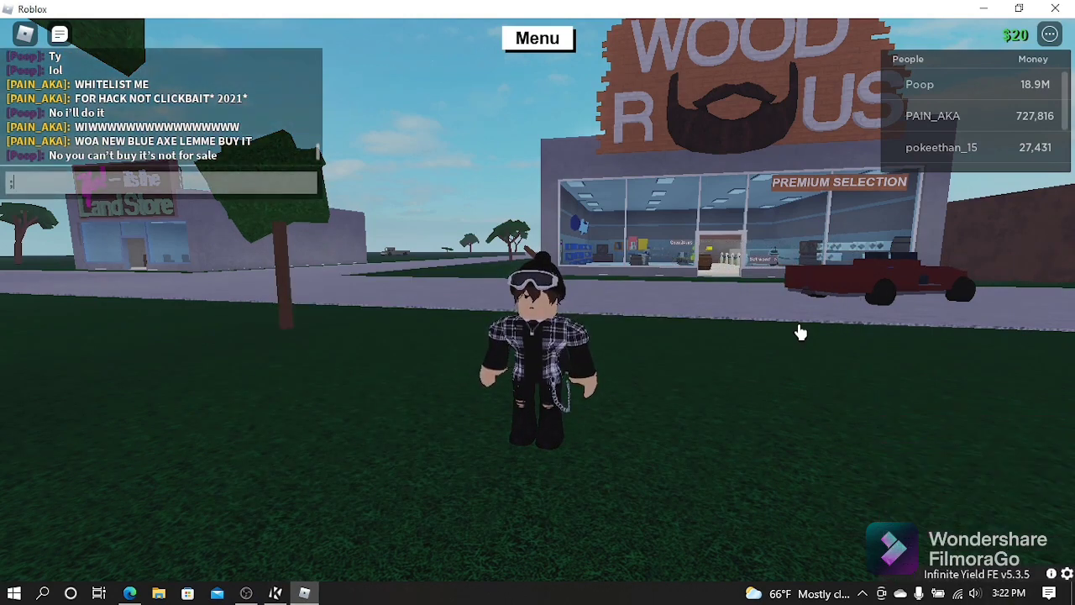
pyautogui.write('fly')
pyautogui.press('Return')
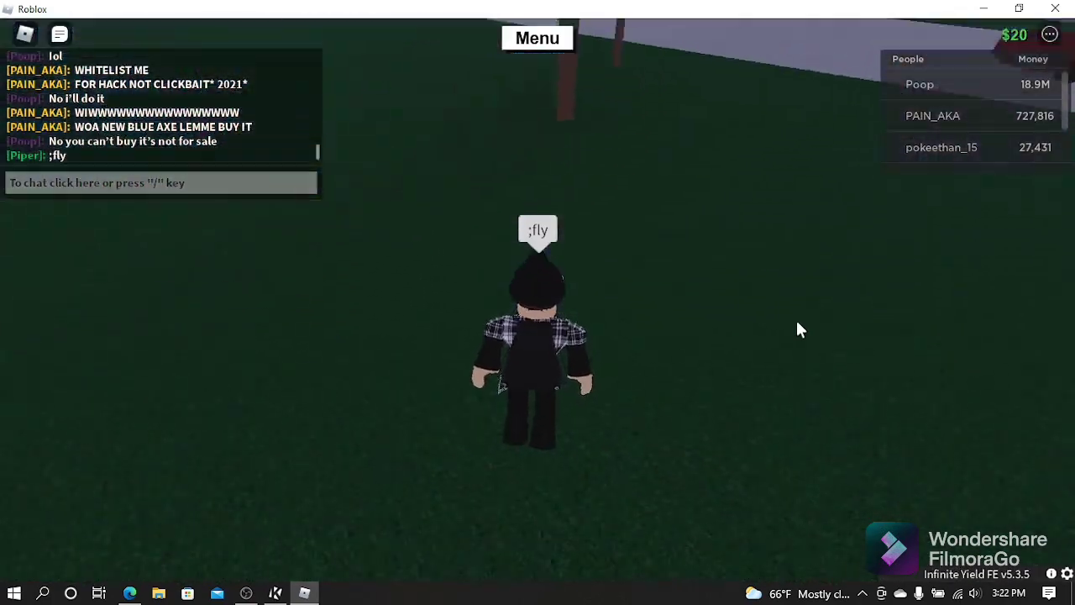
pyautogui.press('w')
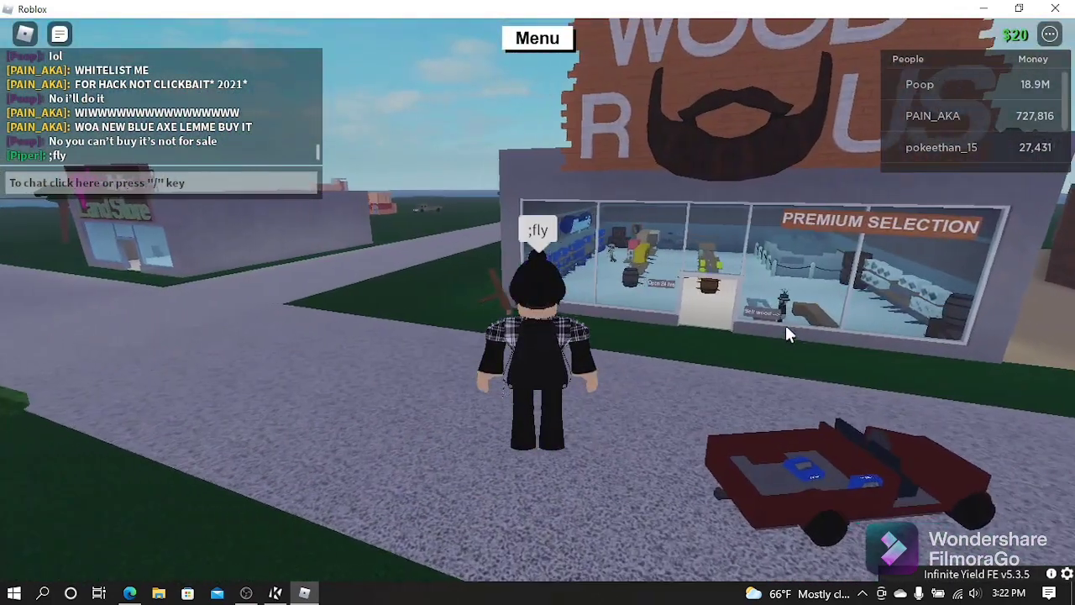
# - Run ;unfly through the game chat and walk the character across the road toward the store entrance
pyautogui.press(';')
pyautogui.write('unfly')
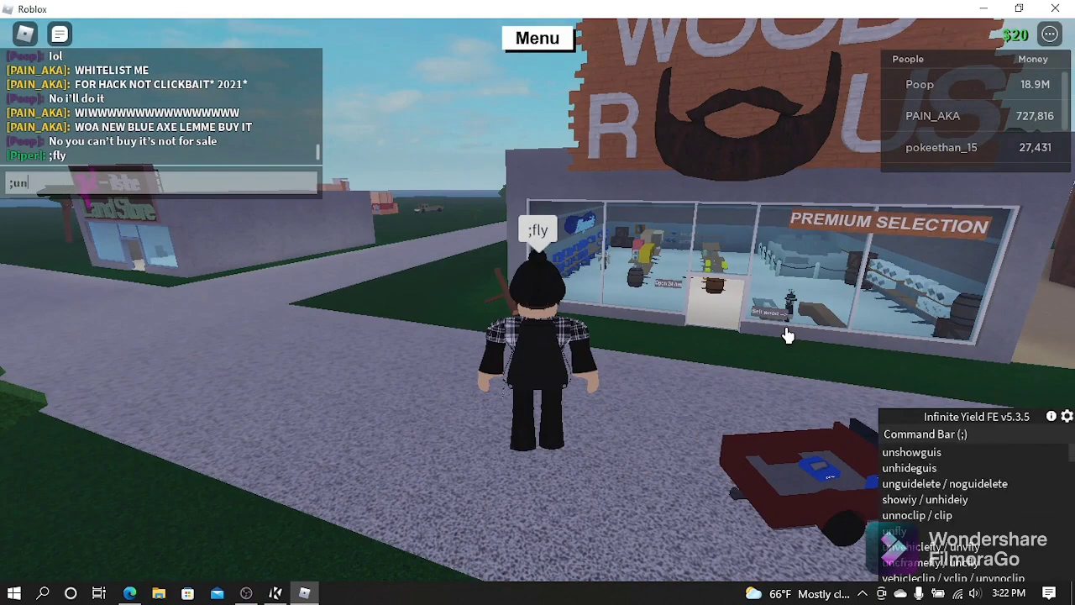
pyautogui.press('Return')
pyautogui.press('w')
pyautogui.press('w')
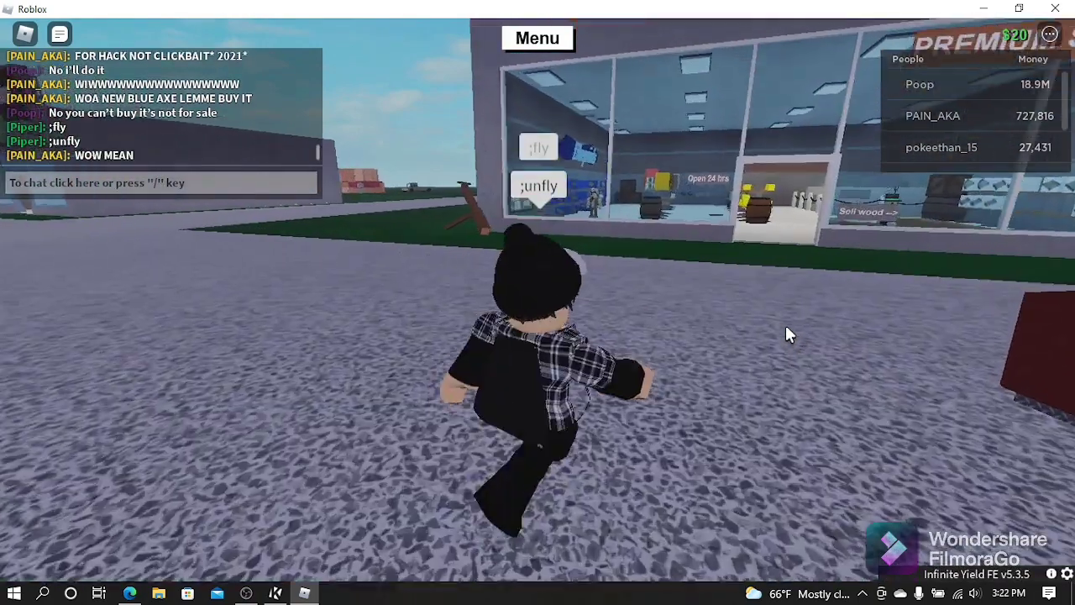
# - Run the ;carpet command through the game chat on two other players, one after the other
pyautogui.press(';')
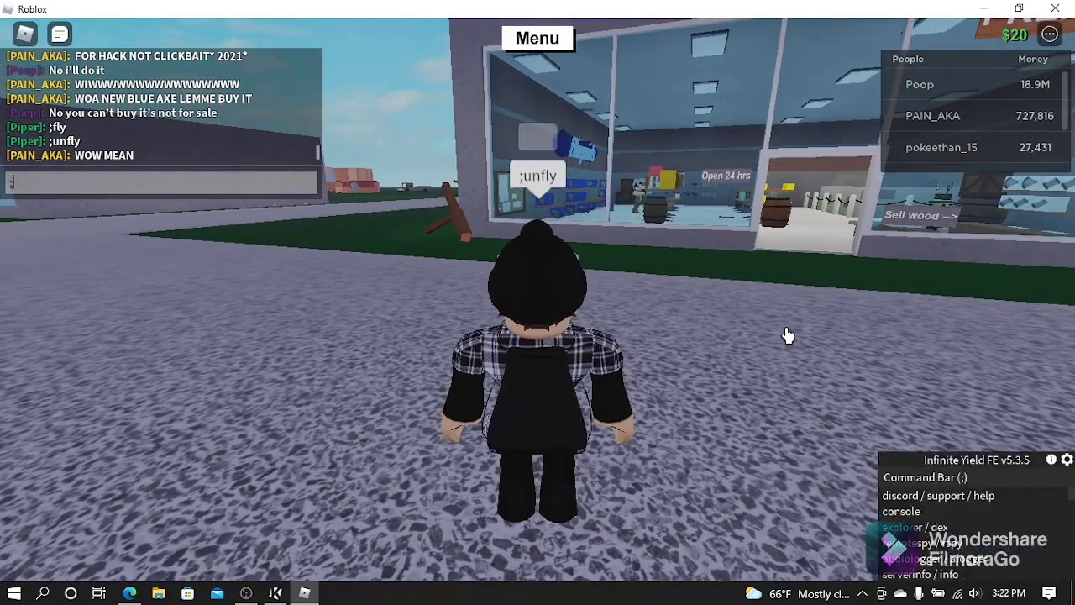
pyautogui.write('car')
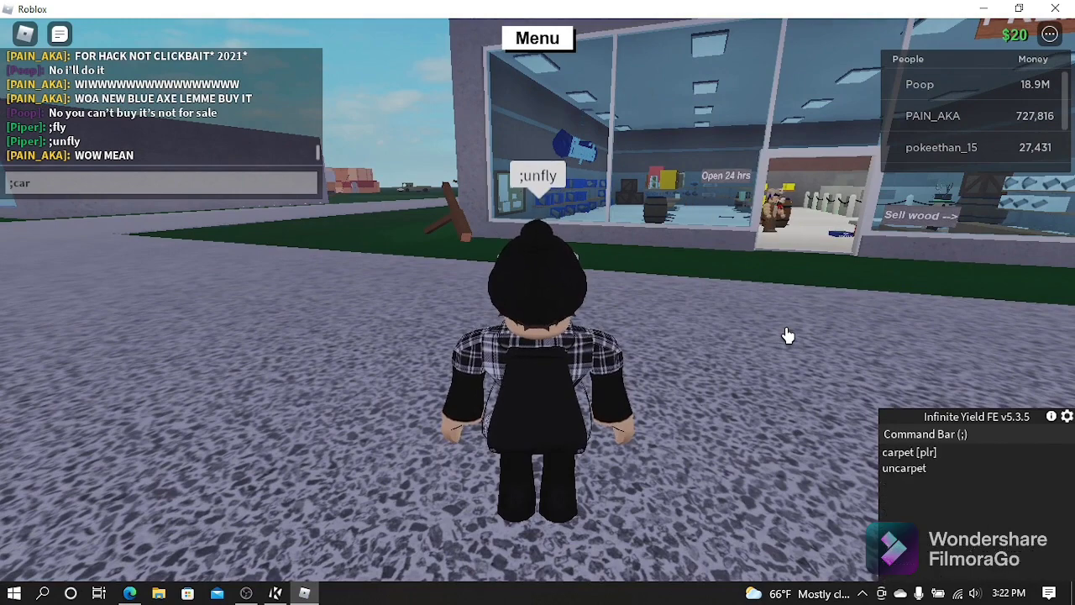
pyautogui.write('pet')
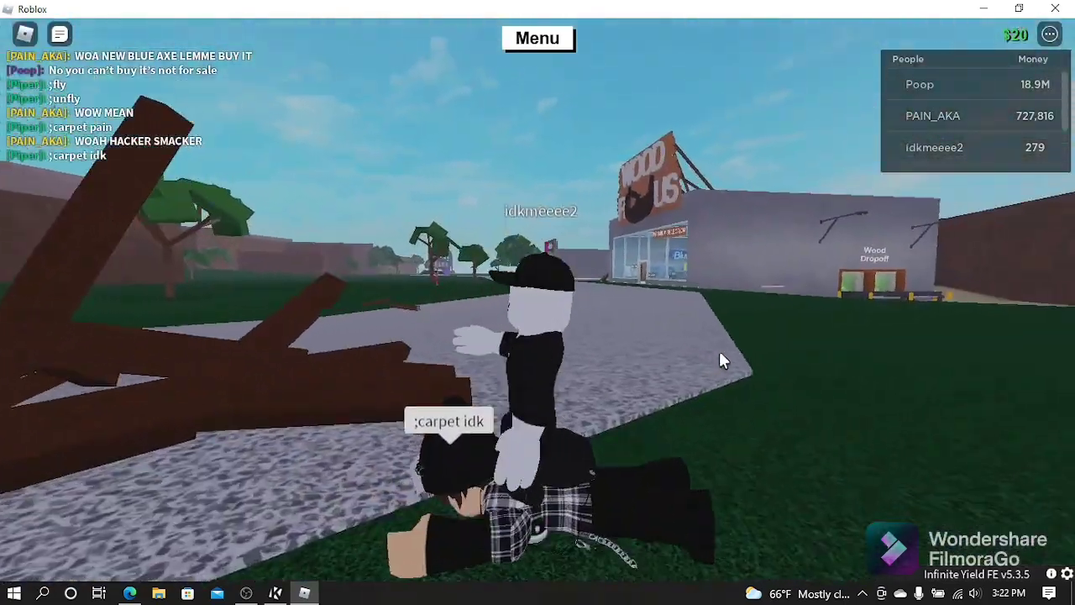
# - Run ;uncarpet through the game chat to release the character from the other player
pyautogui.press('/')
pyautogui.write(';un')
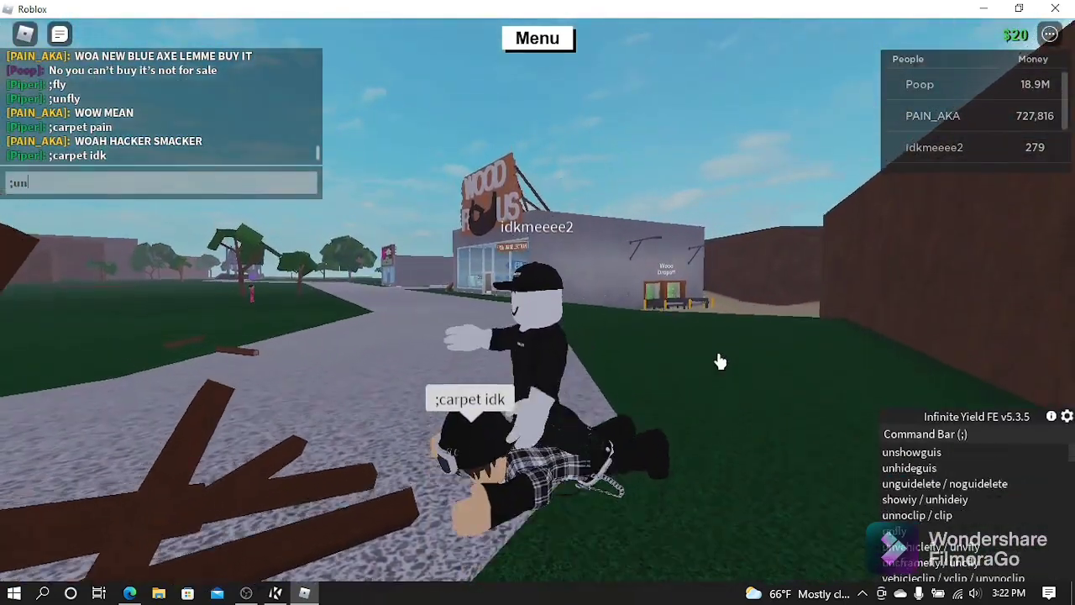
pyautogui.write('carpet')
pyautogui.press('Return')
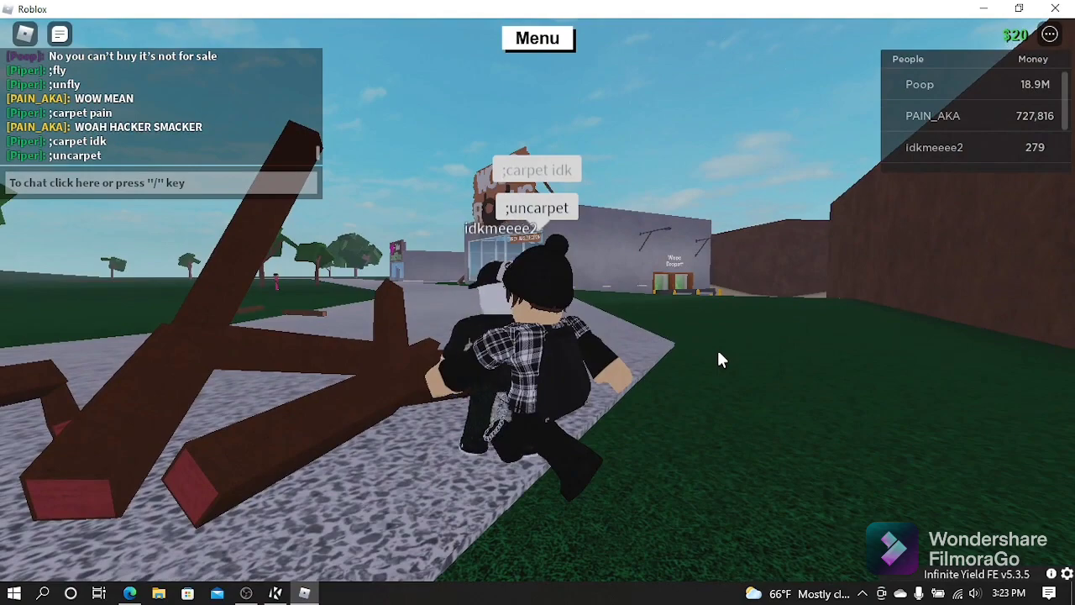
pyautogui.press('d')
pyautogui.press('s')
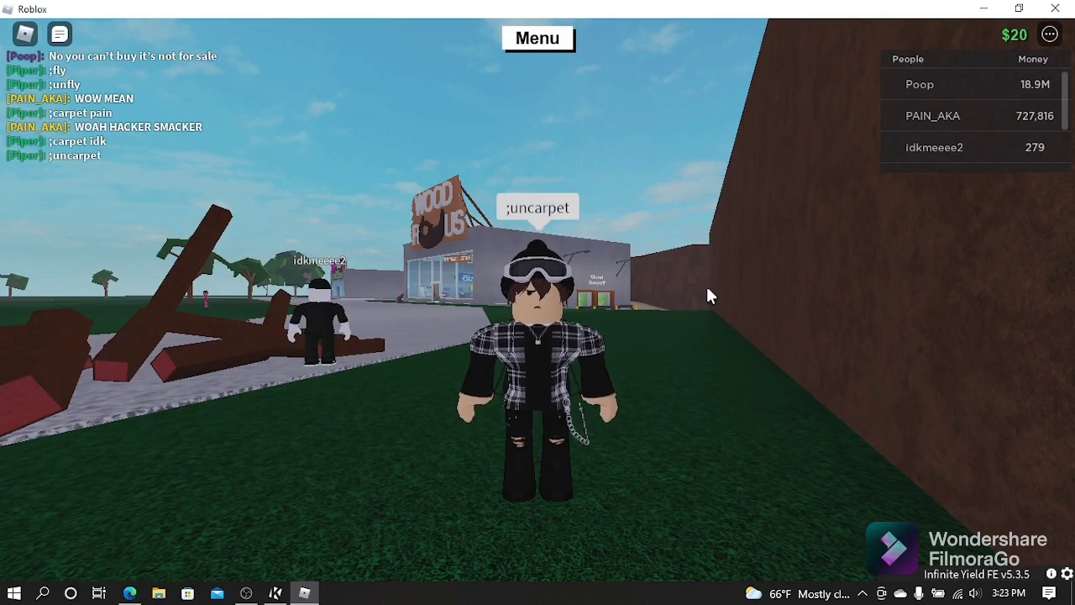
pyautogui.press('d')
pyautogui.press('s')
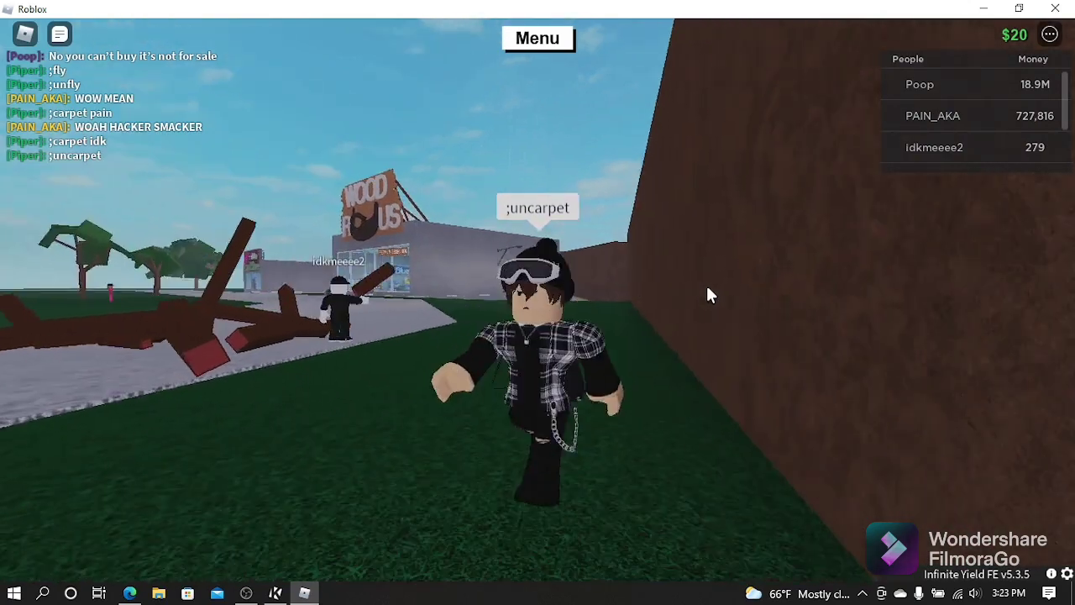
pyautogui.press('d')
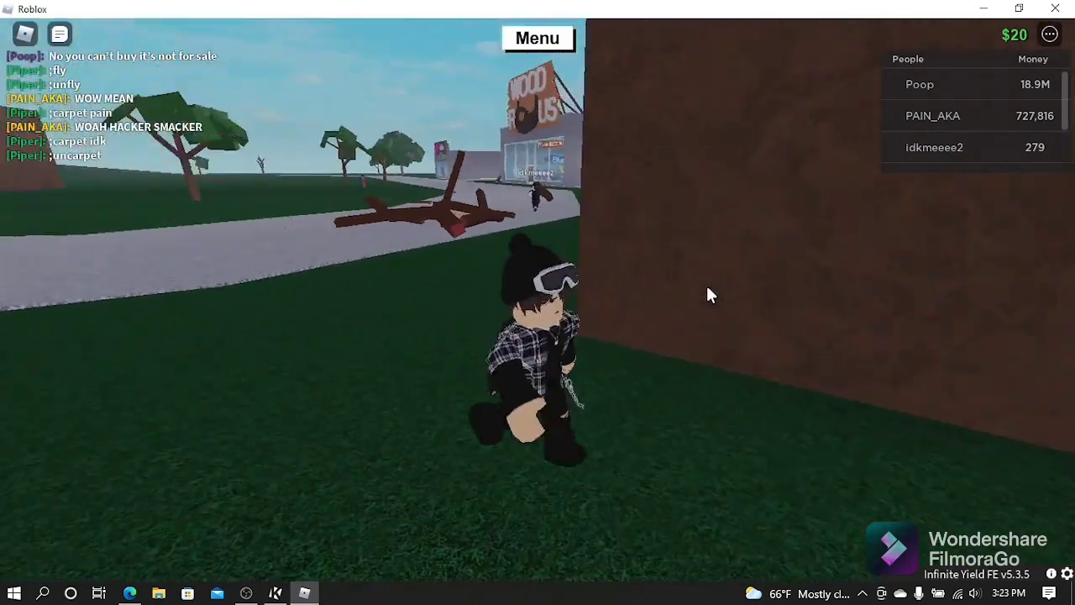
pyautogui.press('s')
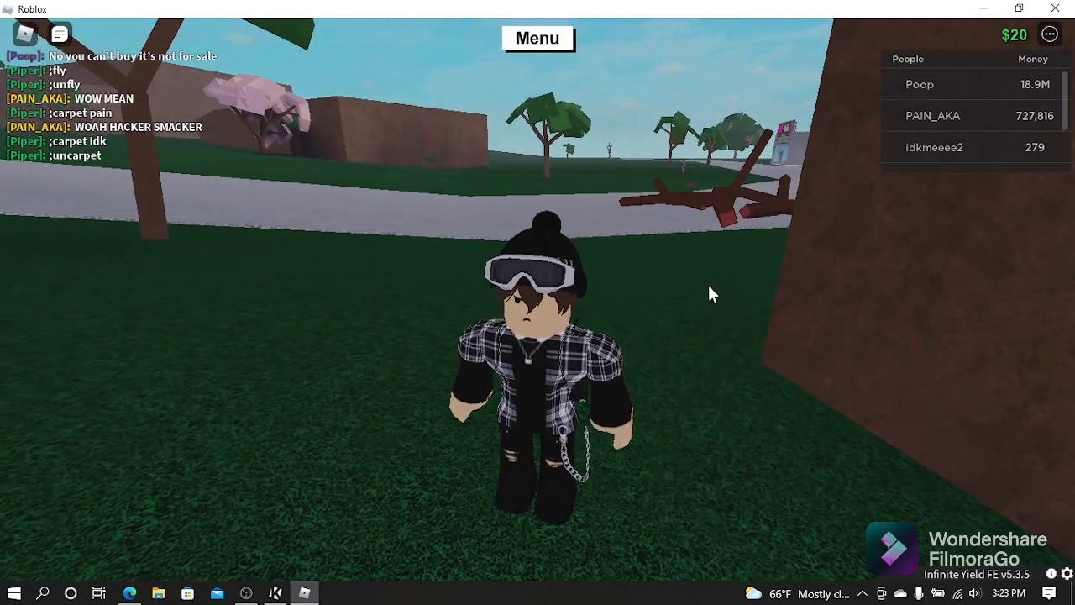
pyautogui.press('s')
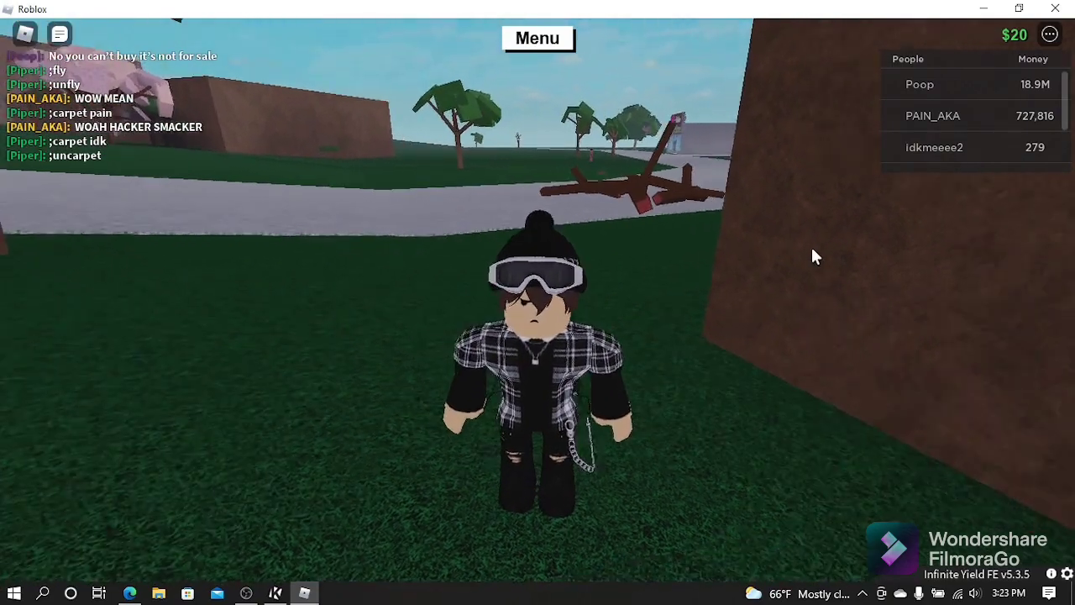
pyautogui.press('d')
pyautogui.press('s')
pyautogui.press('w')
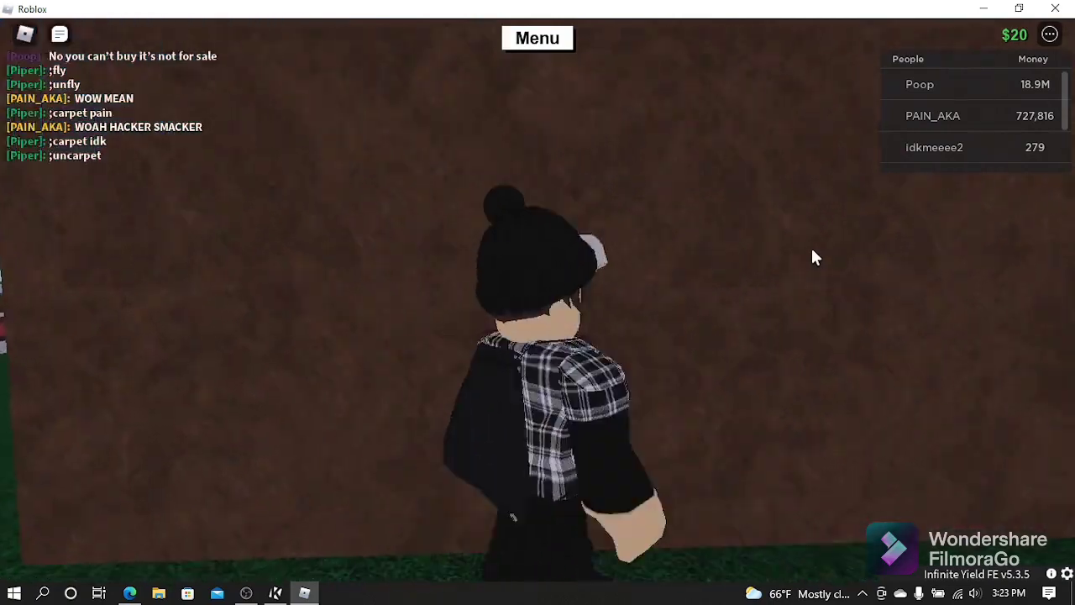
pyautogui.press('d')
pyautogui.press('s')
pyautogui.press('d')
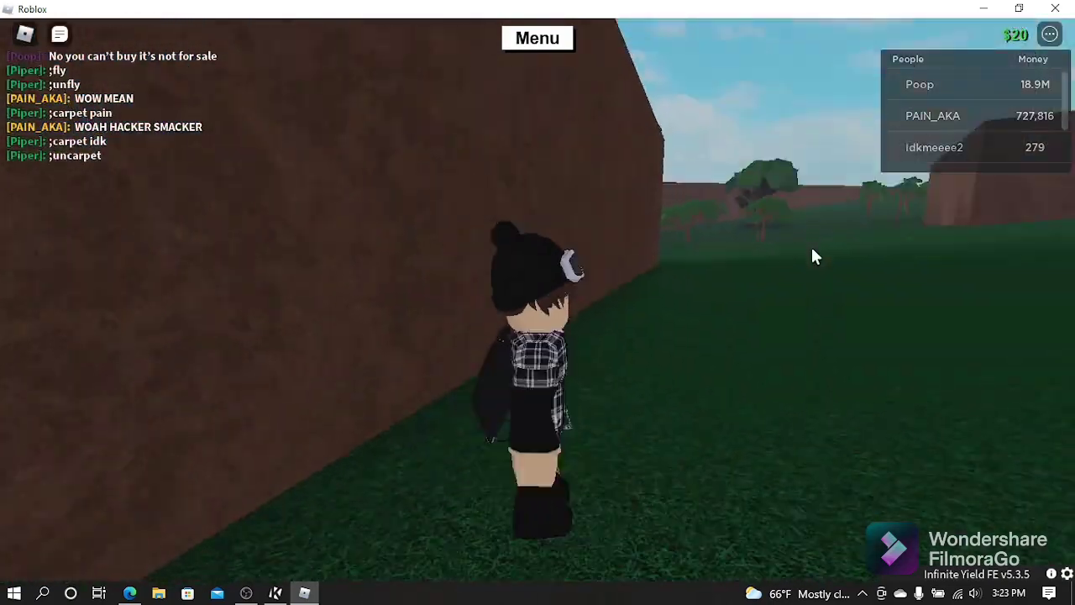
pyautogui.press('s')
pyautogui.rightClick(811, 249)
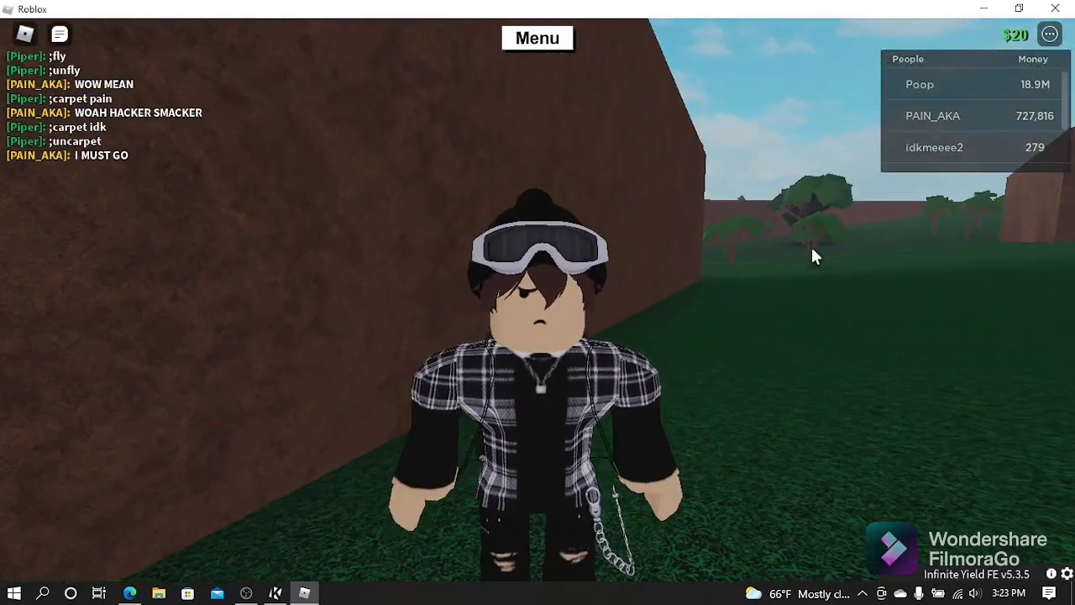
pyautogui.rightClick(802, 297)
pyautogui.rightClick(799, 287)
pyautogui.rightClick(799, 290)
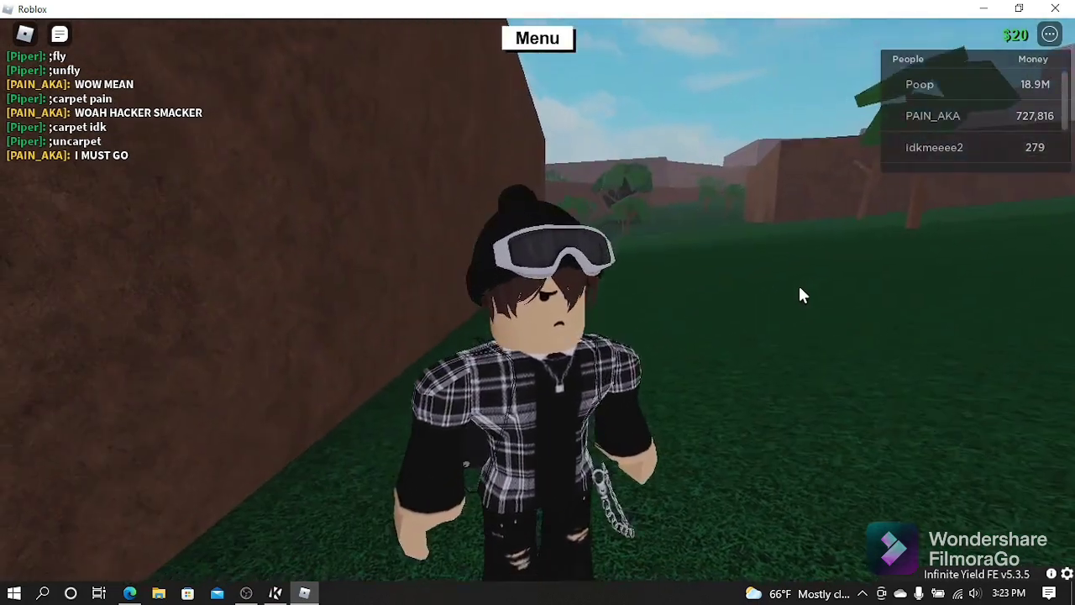